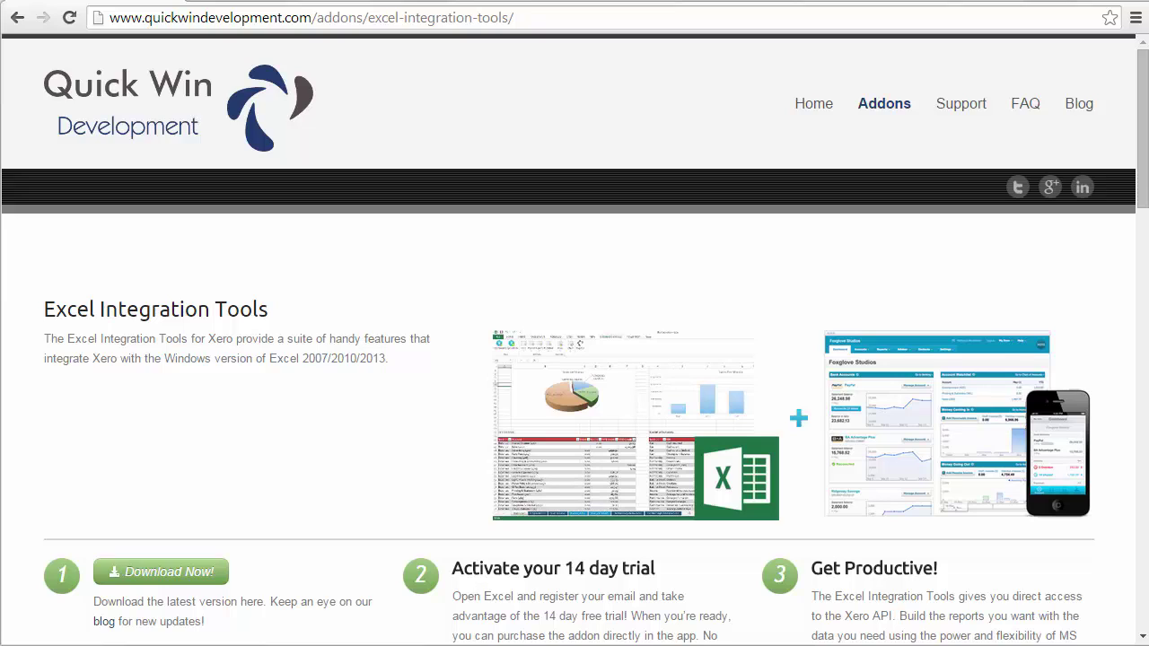
- Download the Excel Integration Tools setup.exe from Quick Win Development and launch it
click(160, 574)
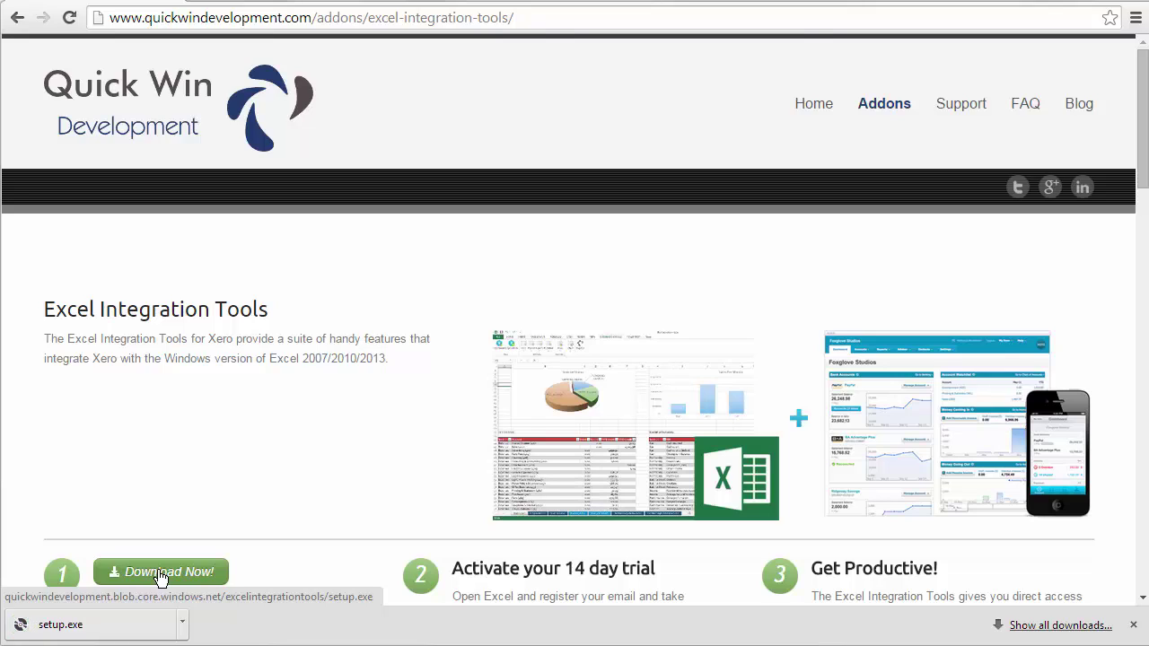
click(122, 635)
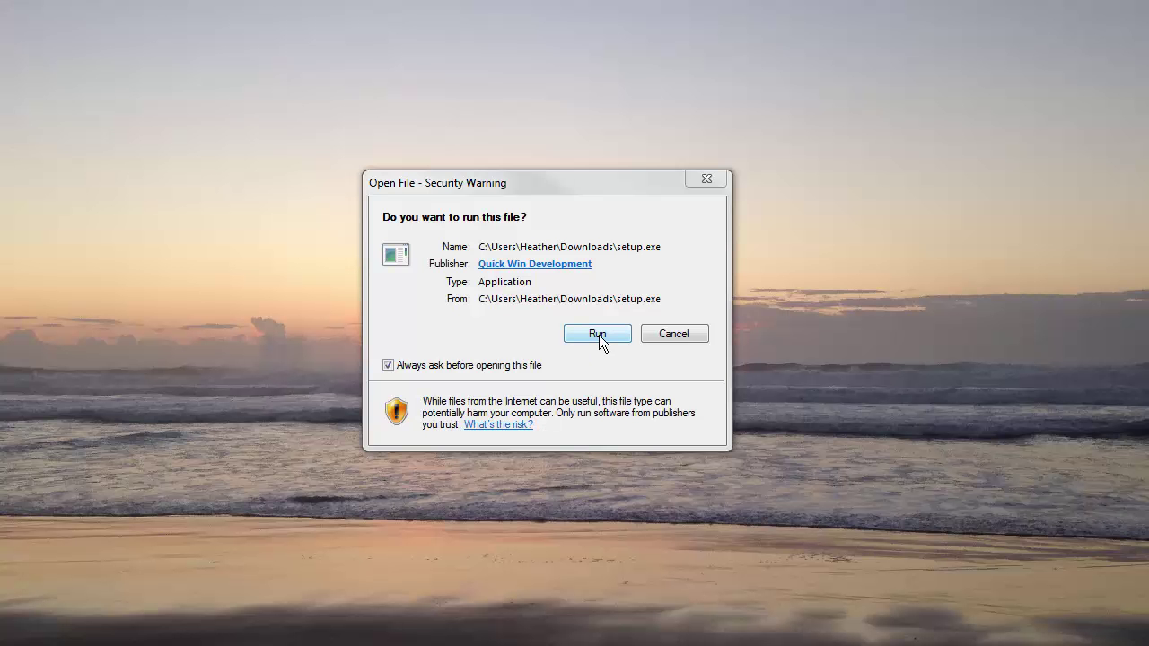
- Run setup, accept the Visual Studio Tools and SQL Server CLR Types licences, and install ExcelIntegrationTools
click(598, 335)
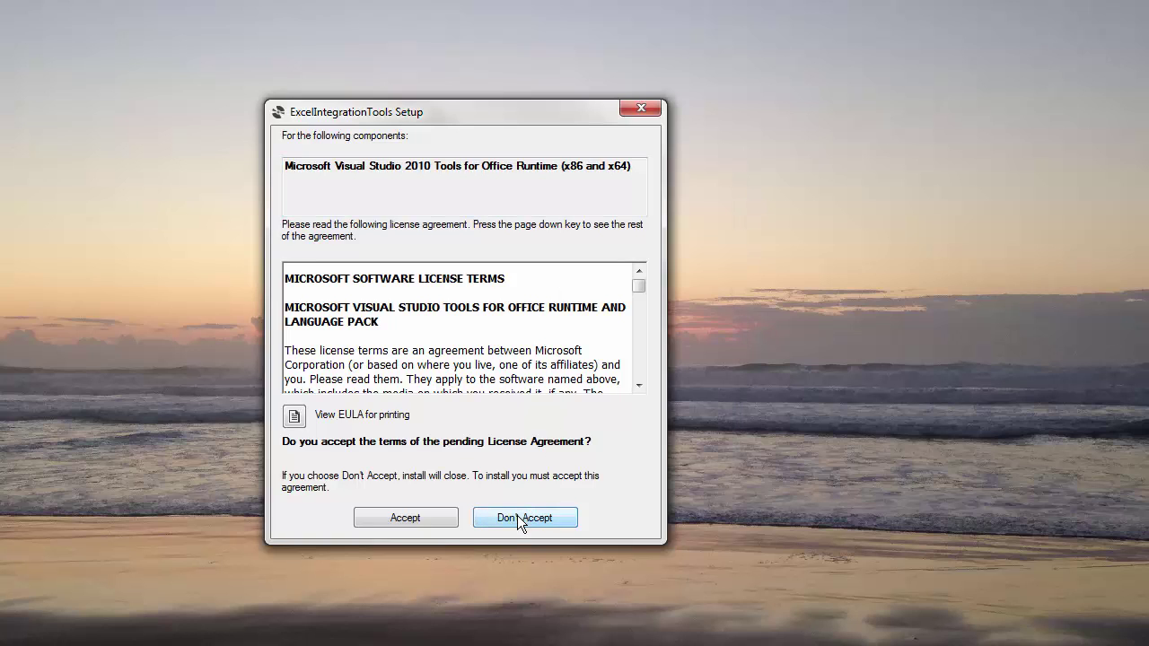
click(423, 517)
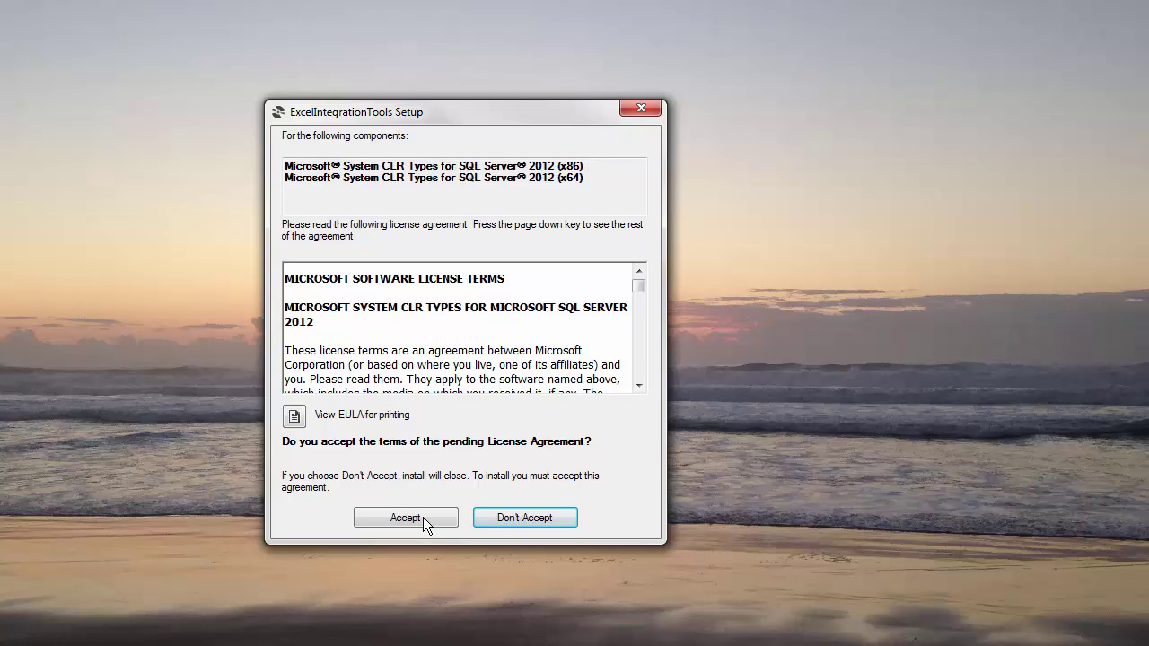
drag(637, 289, 640, 391)
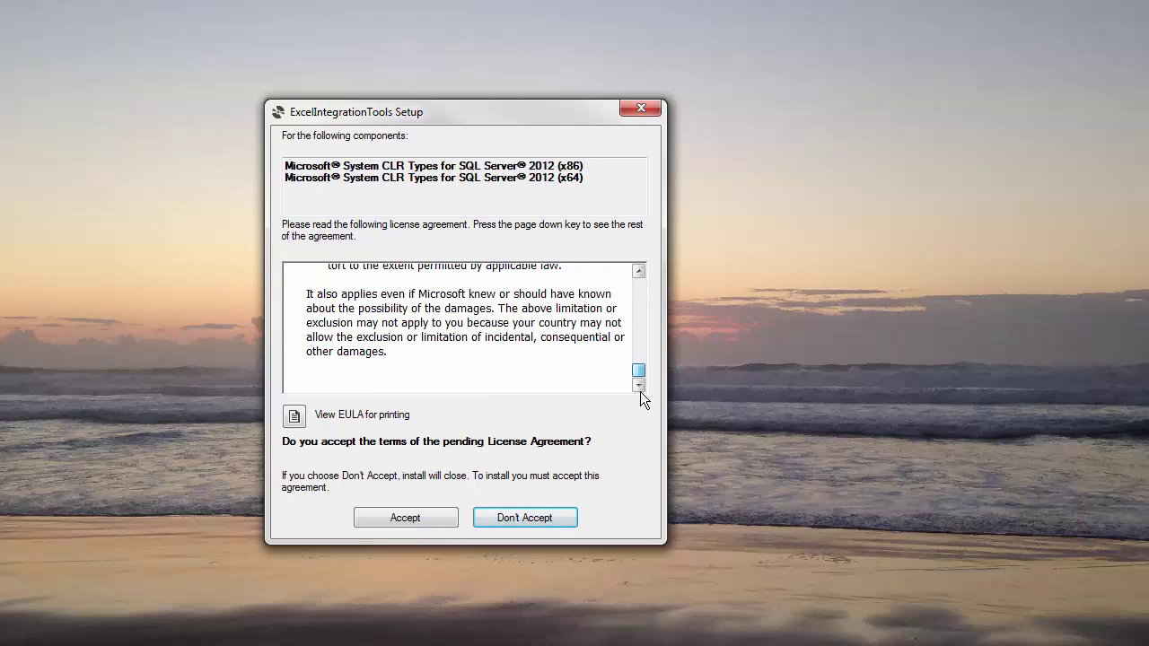
click(415, 518)
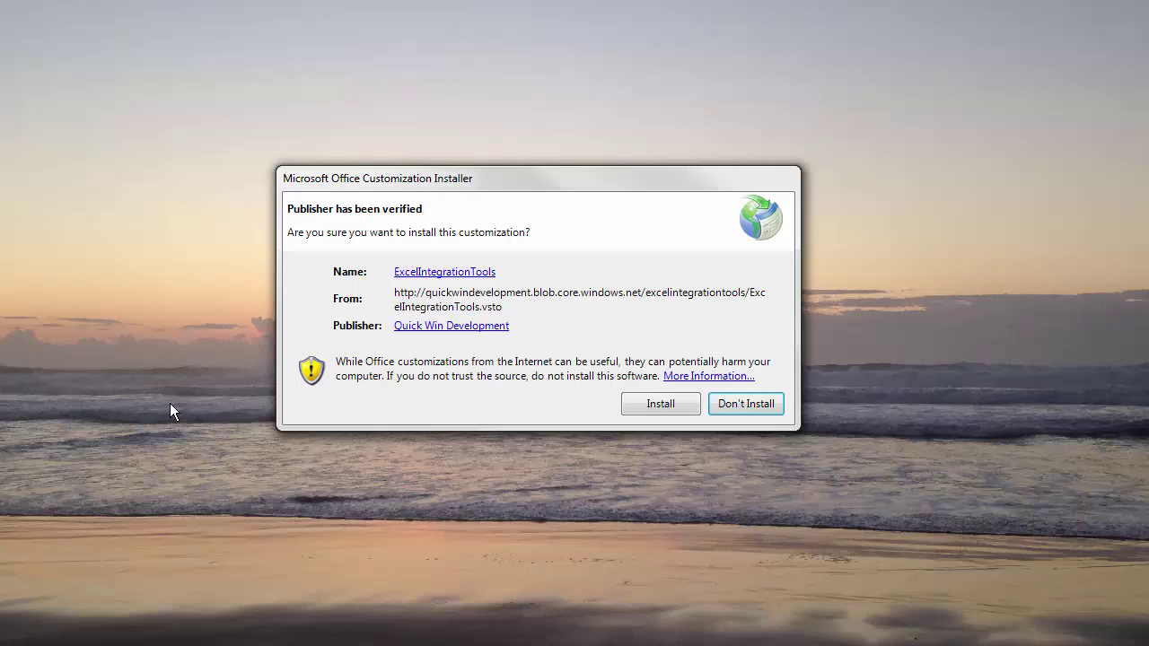
click(643, 410)
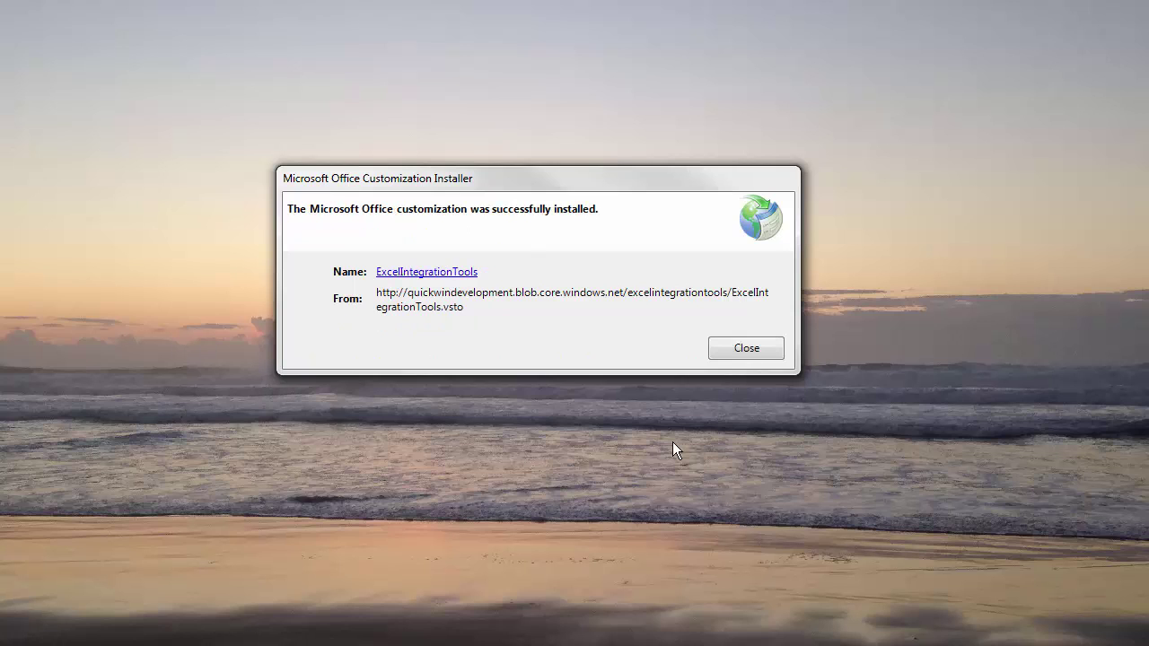
click(746, 348)
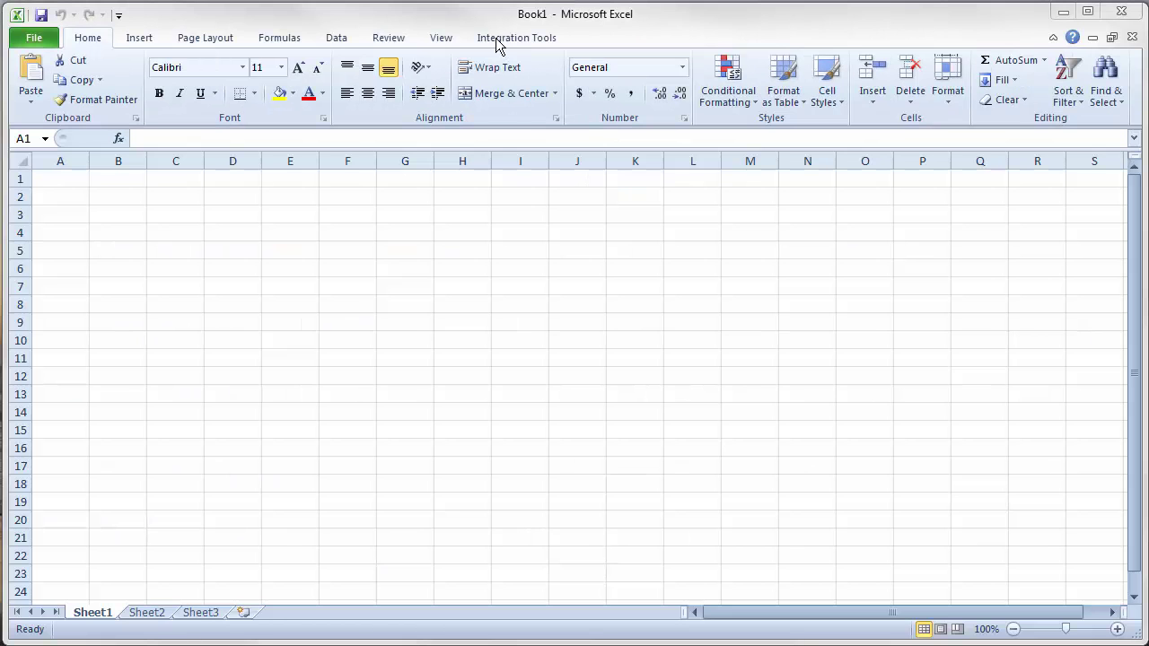
- Activate the add-in's free trial with a pasted email address, then show the Integration Tools tab
click(535, 43)
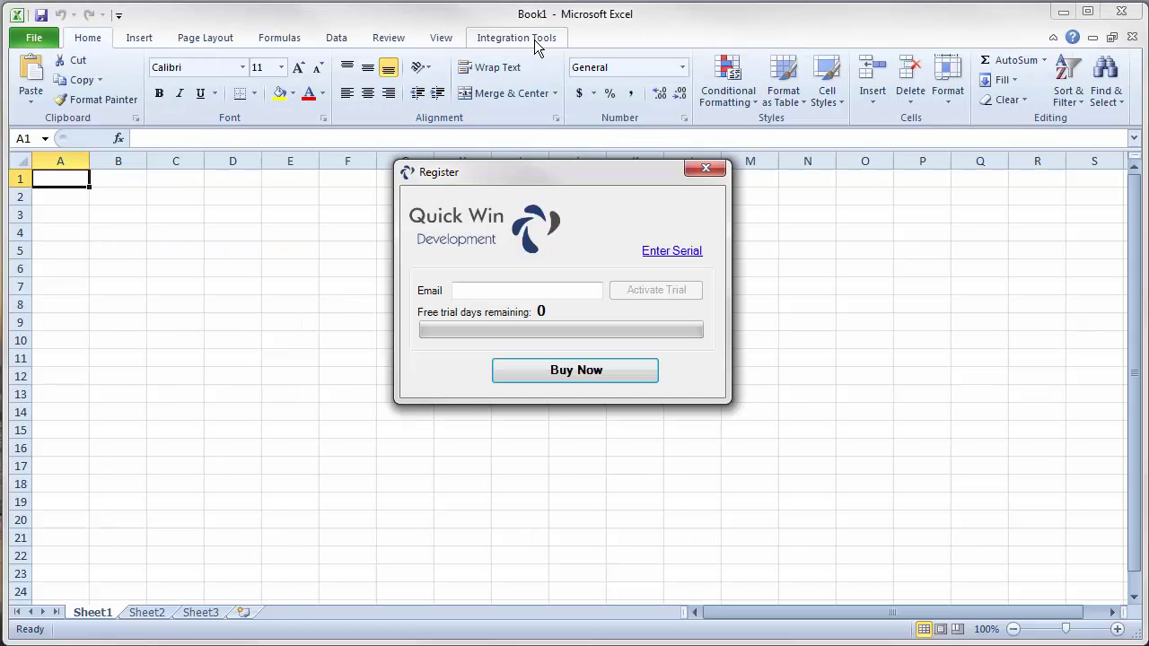
click(507, 294)
key(ctrl+v)
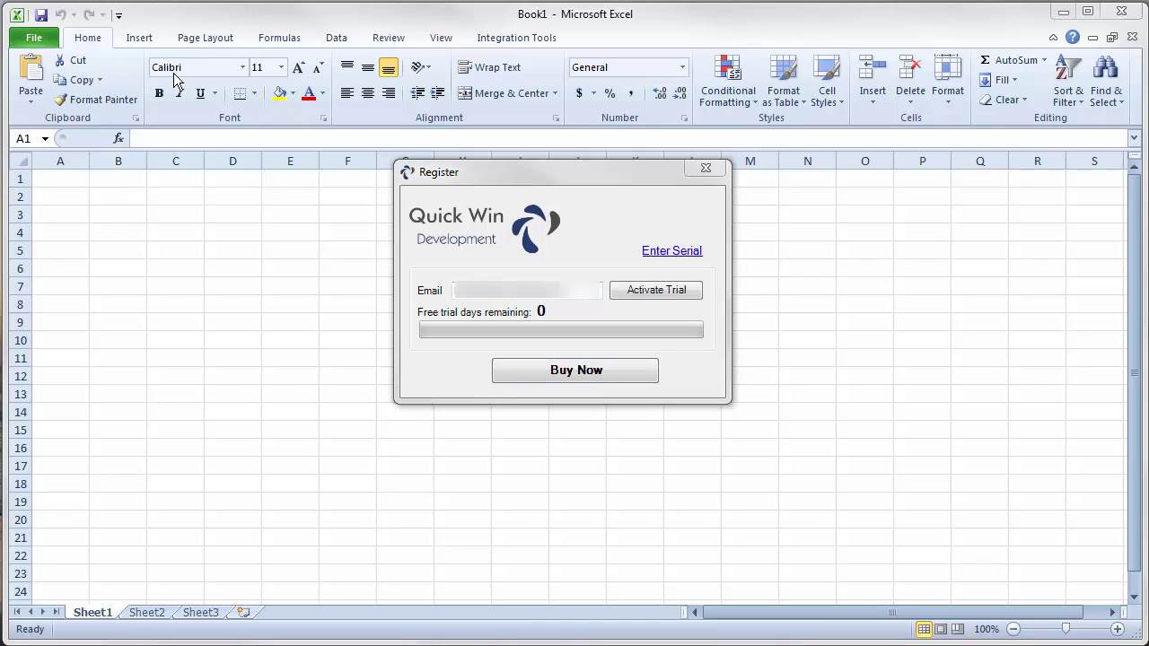
click(687, 297)
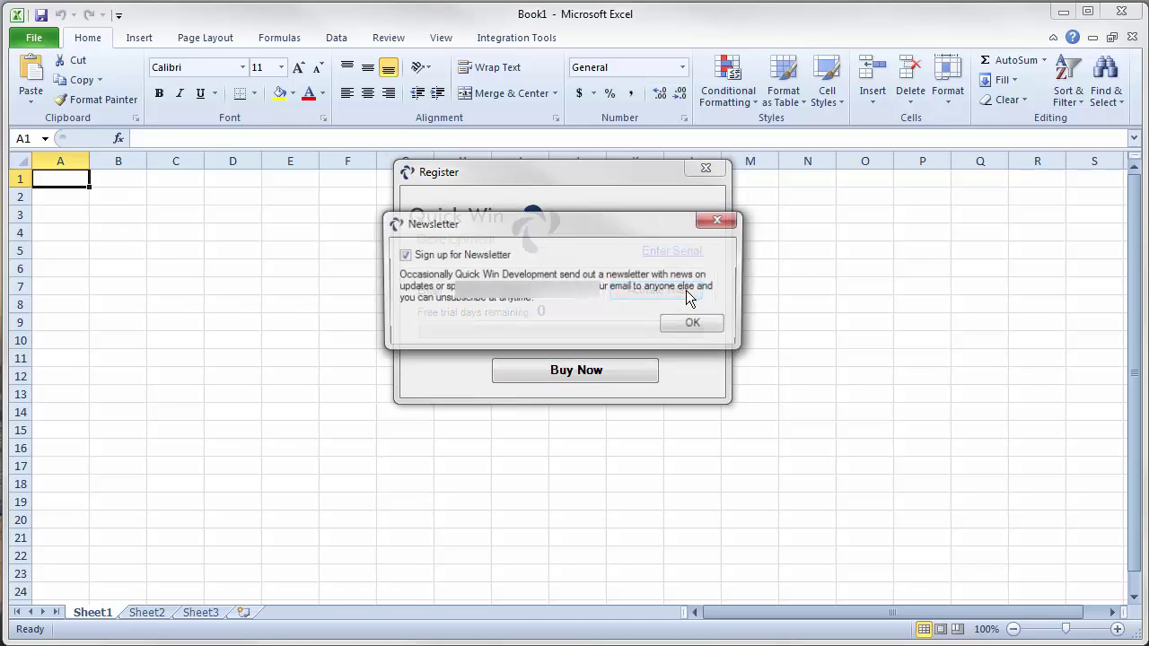
key(Return)
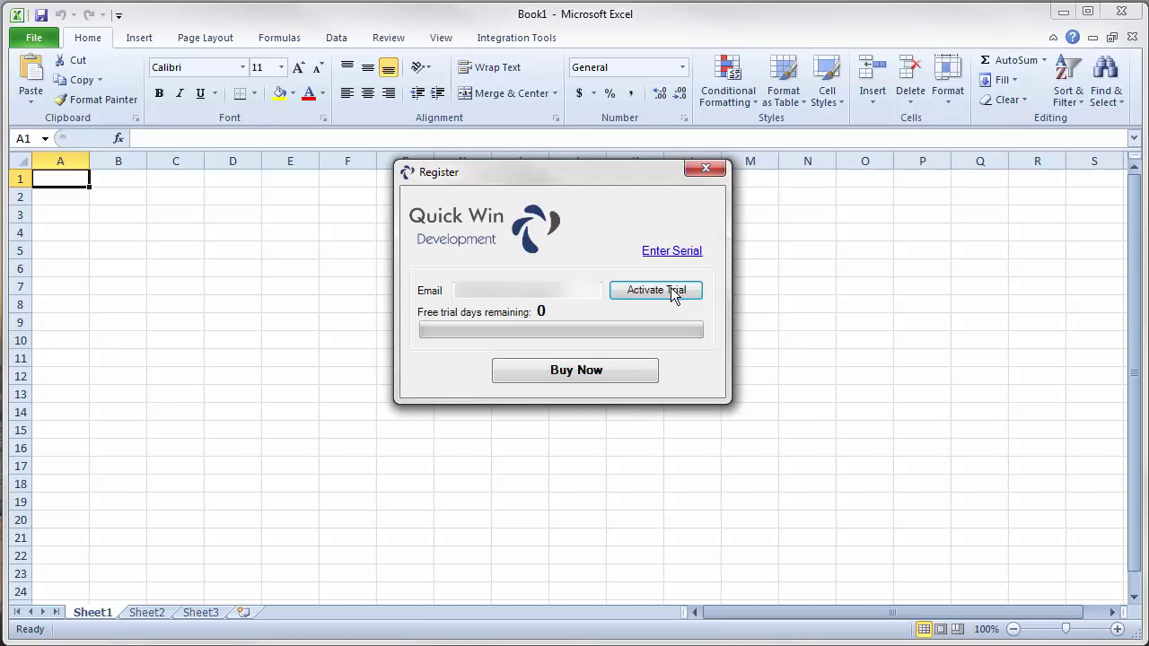
click(673, 293)
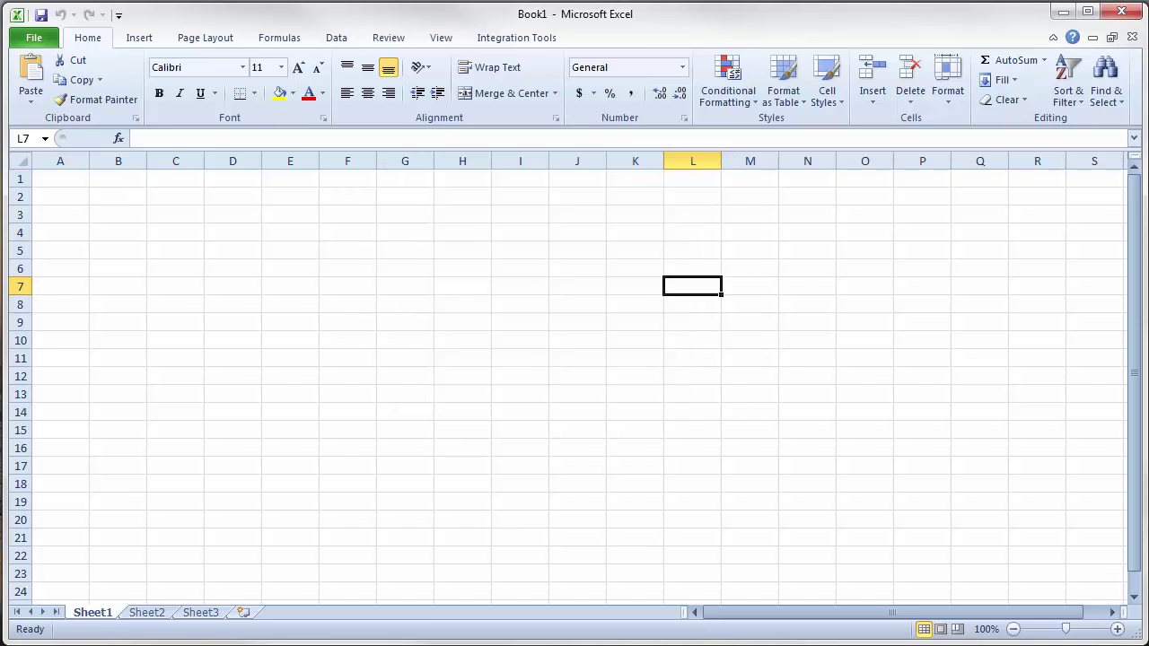
click(526, 39)
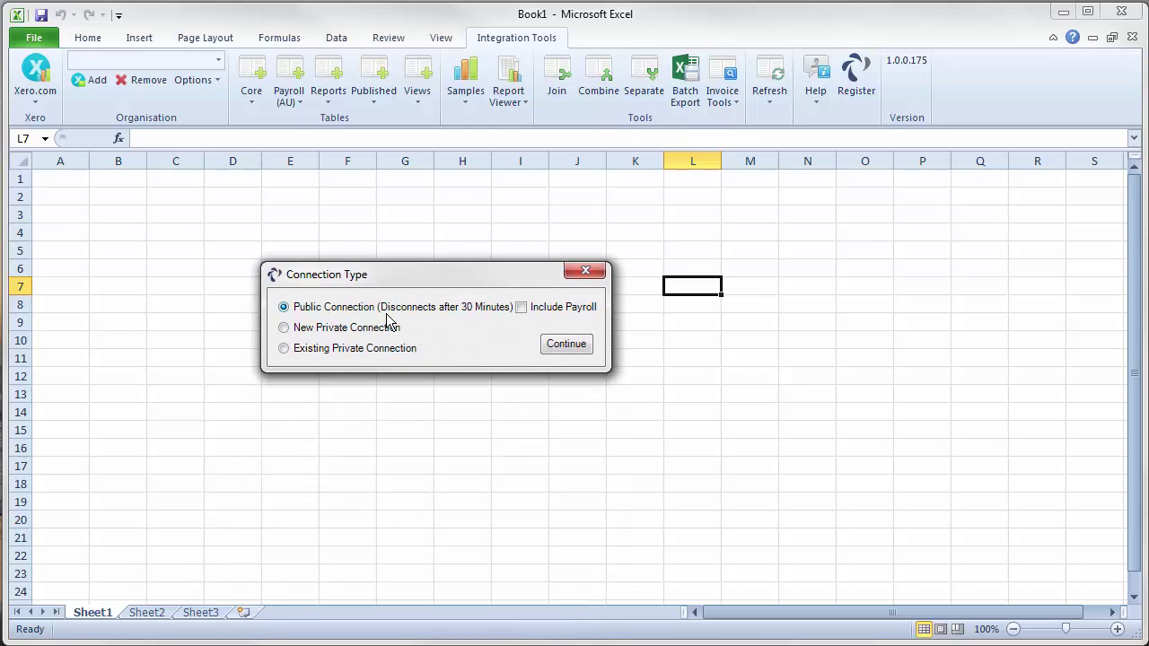
- Tick Include Payroll on the public connection and continue to the Xero login
click(522, 308)
click(553, 346)
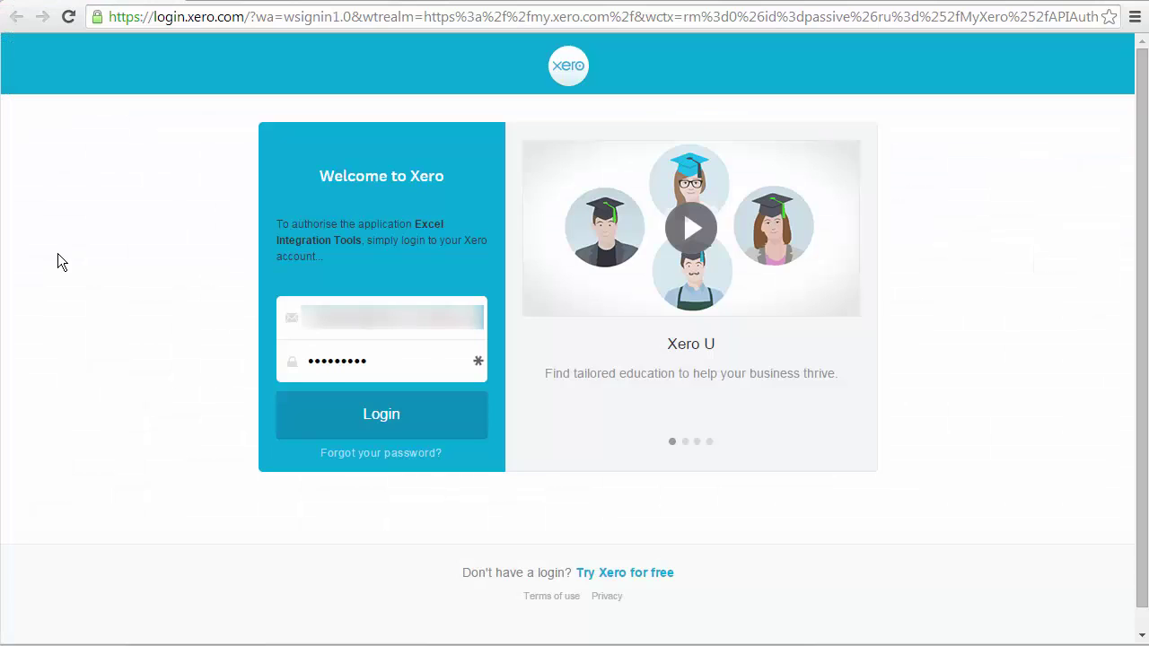
- Log in to Xero, choose Demo Company (AU), and authorise Excel Integration Tools
click(356, 419)
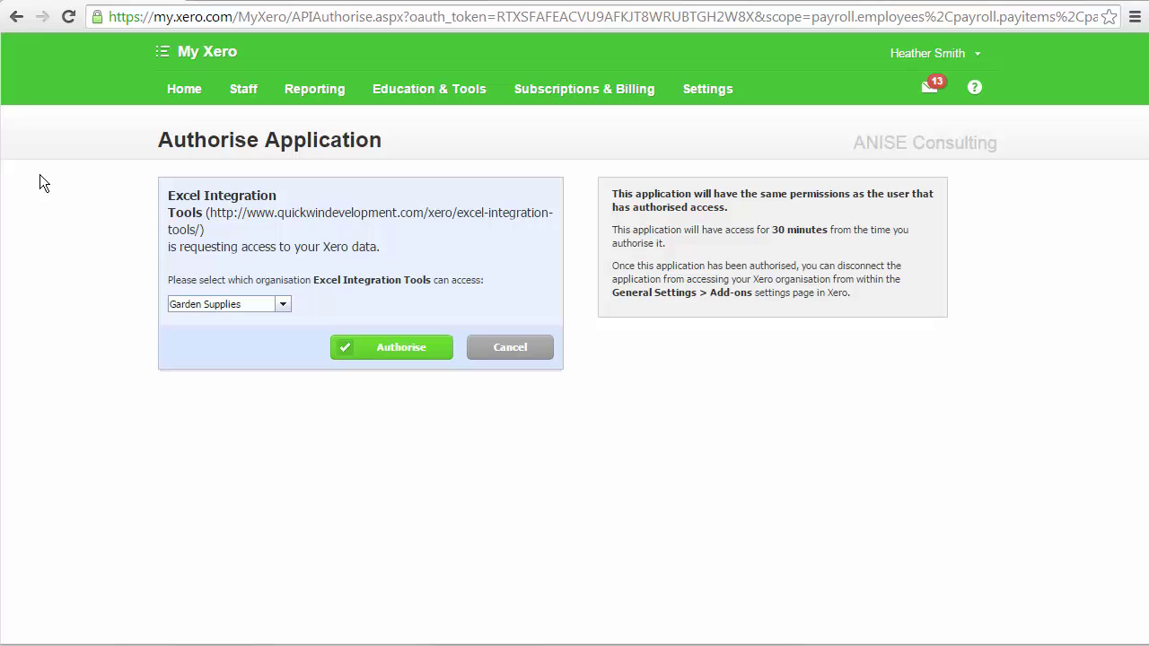
click(283, 305)
scroll(431, 359, down, 3)
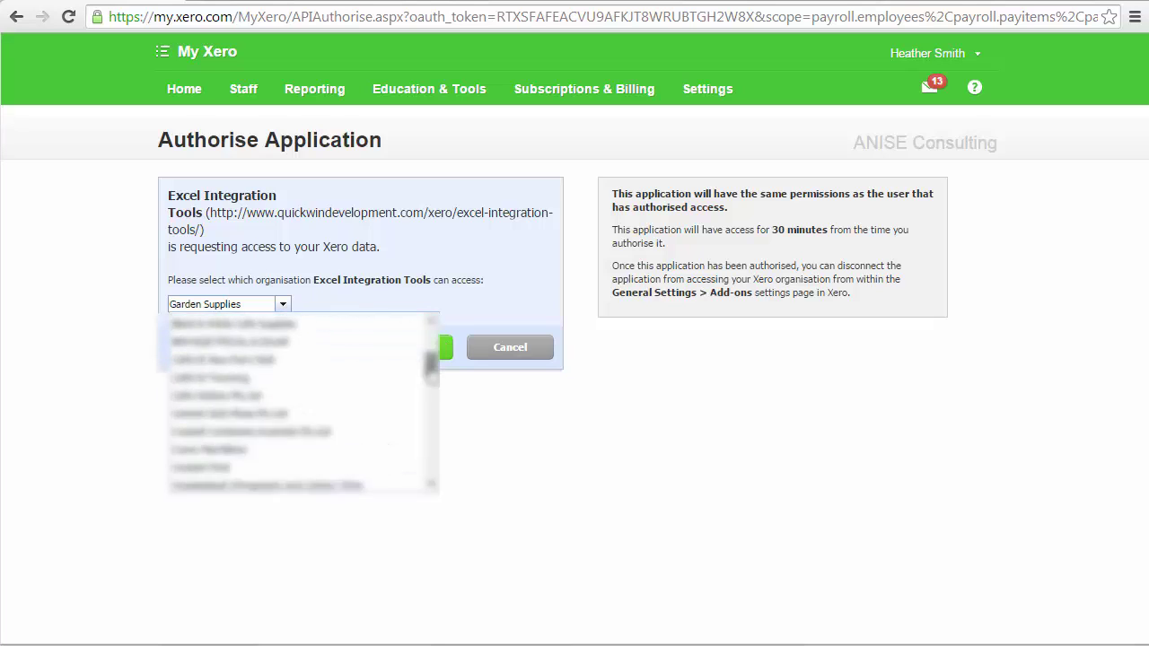
click(413, 382)
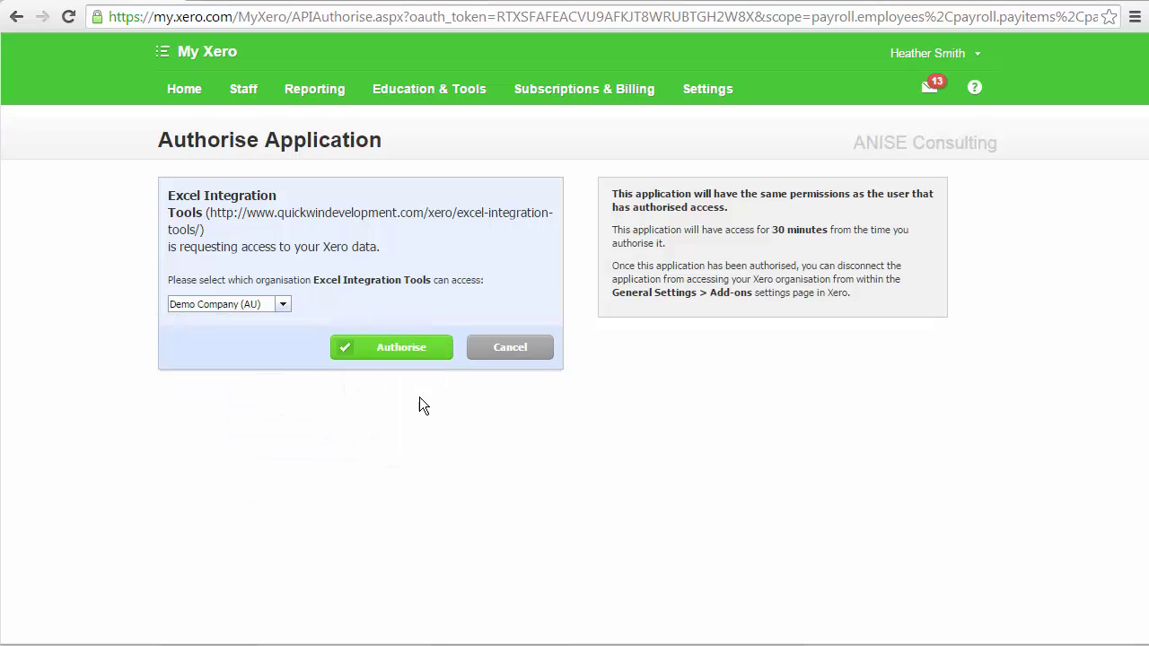
click(403, 358)
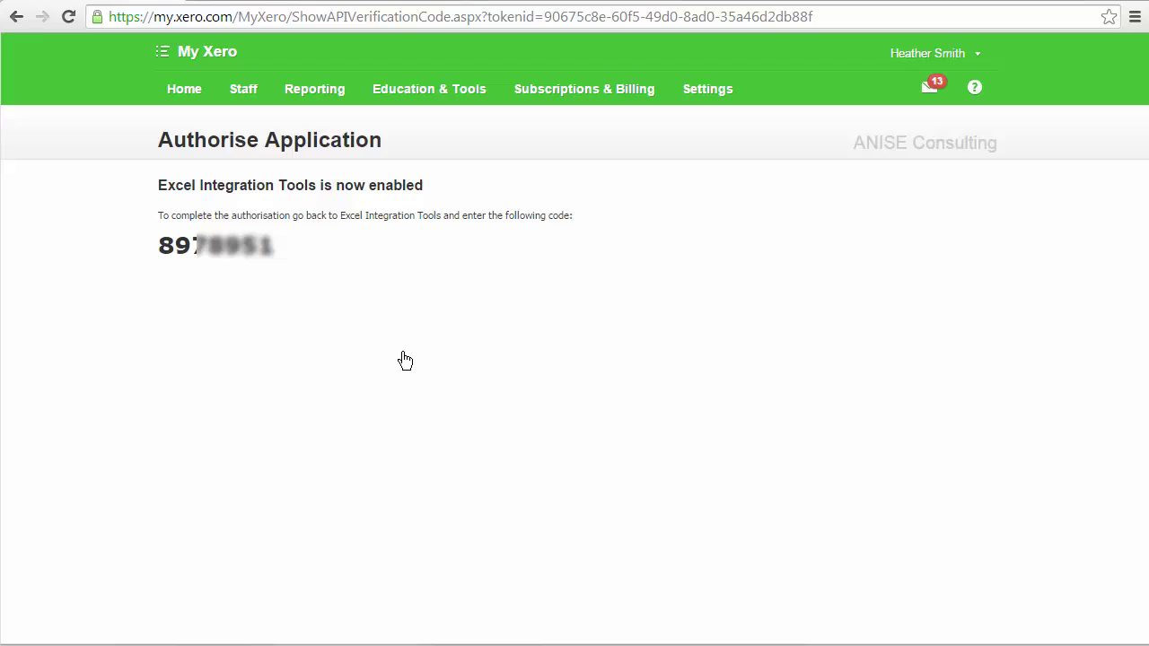
- Copy the Xero verification code and paste it as the PIN in Excel to finish connecting
double_click(179, 247)
right_click(189, 242)
click(225, 258)
key(alt+Tab)
drag(426, 158, 468, 224)
right_click(415, 260)
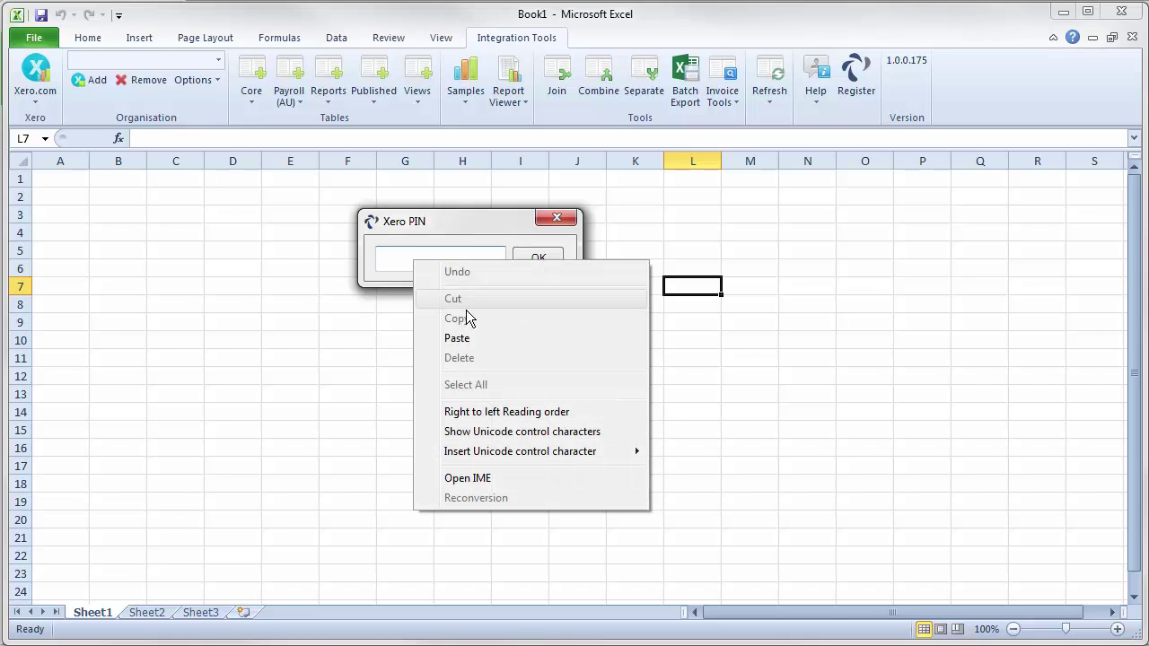
click(456, 337)
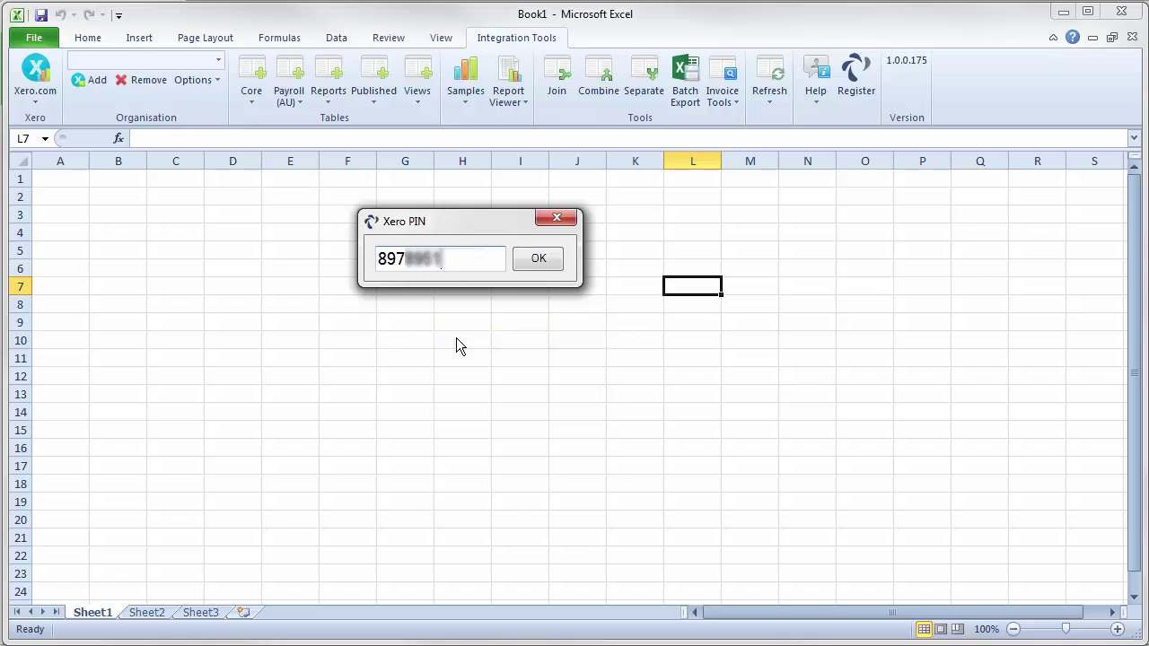
click(538, 260)
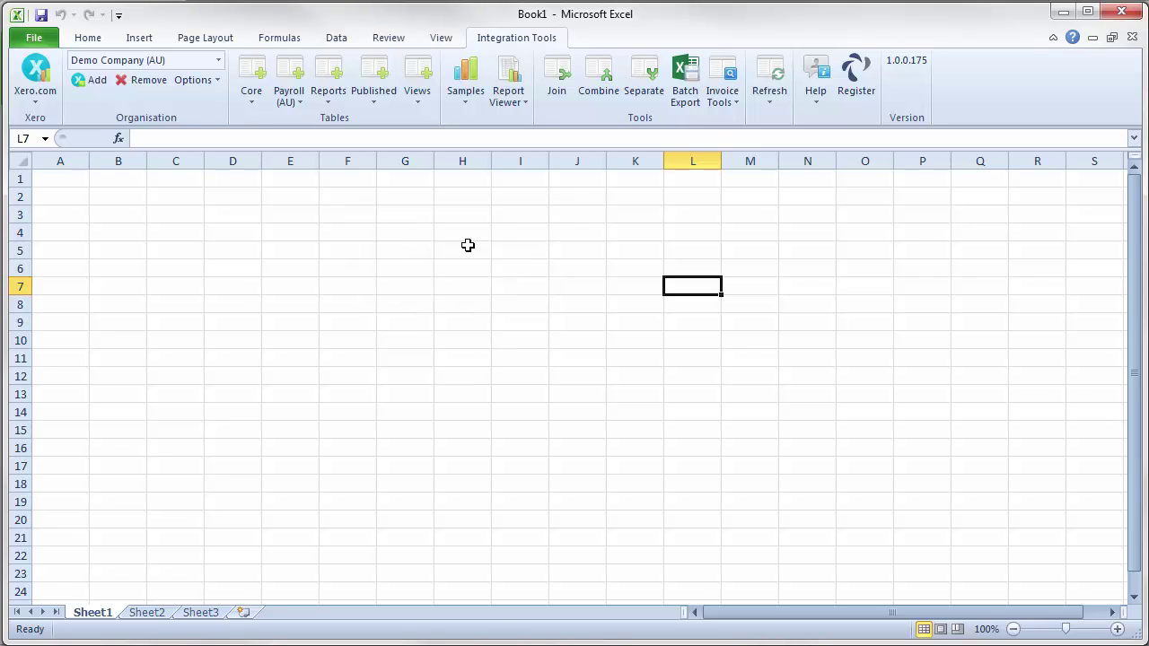
- Check the Organisation dropdown lists Demo Company (AU) as connected
click(218, 60)
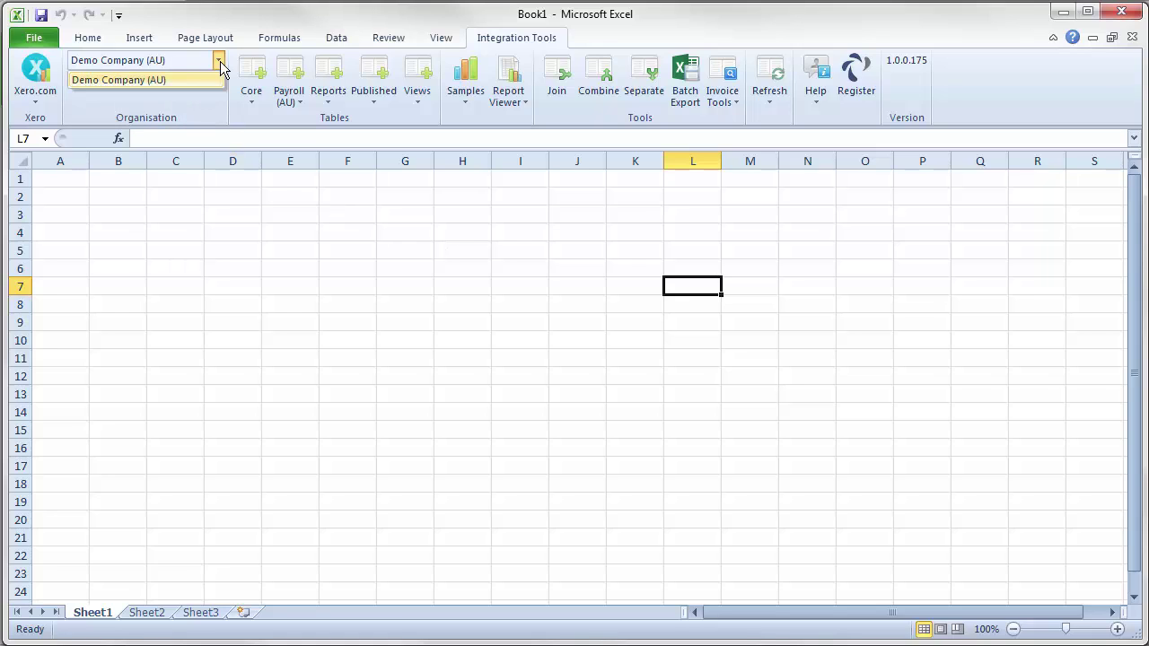
click(220, 64)
click(218, 60)
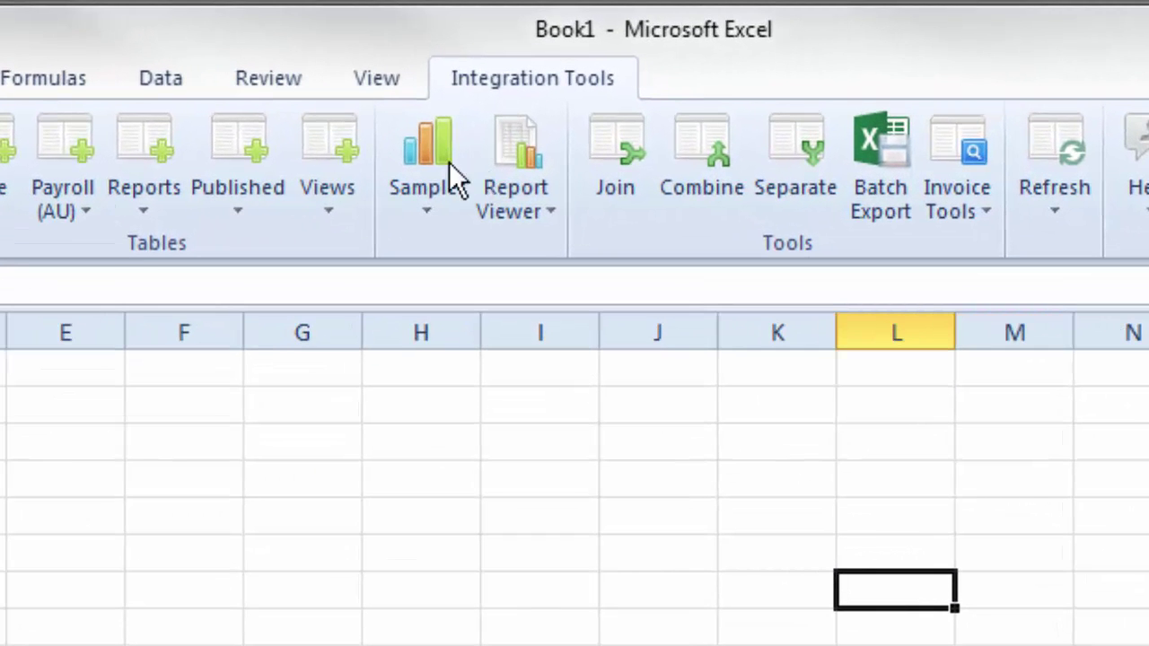
- Open the Snapshot workbook from the add-in's Samples > Other list
click(436, 155)
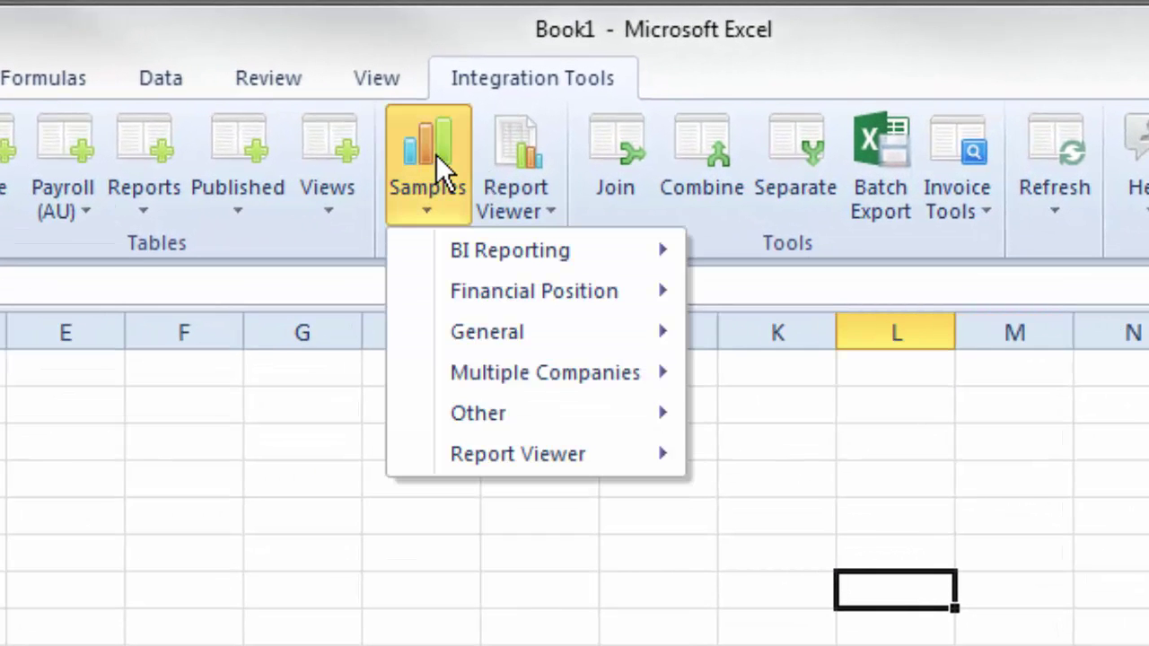
mouse_move(486, 413)
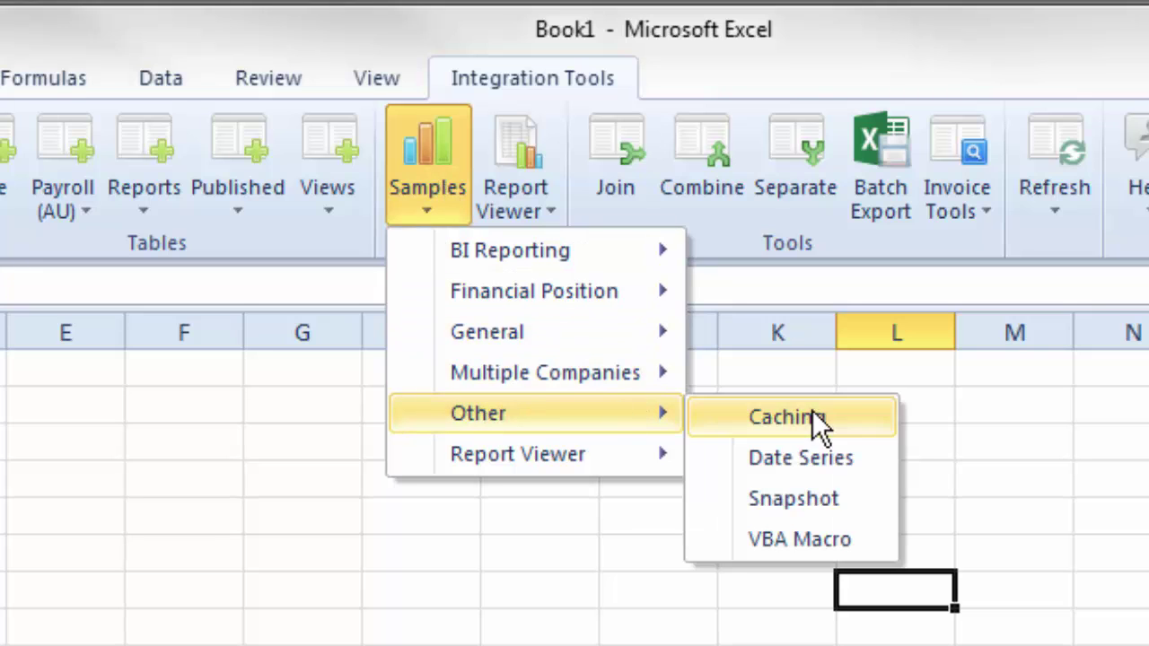
click(782, 499)
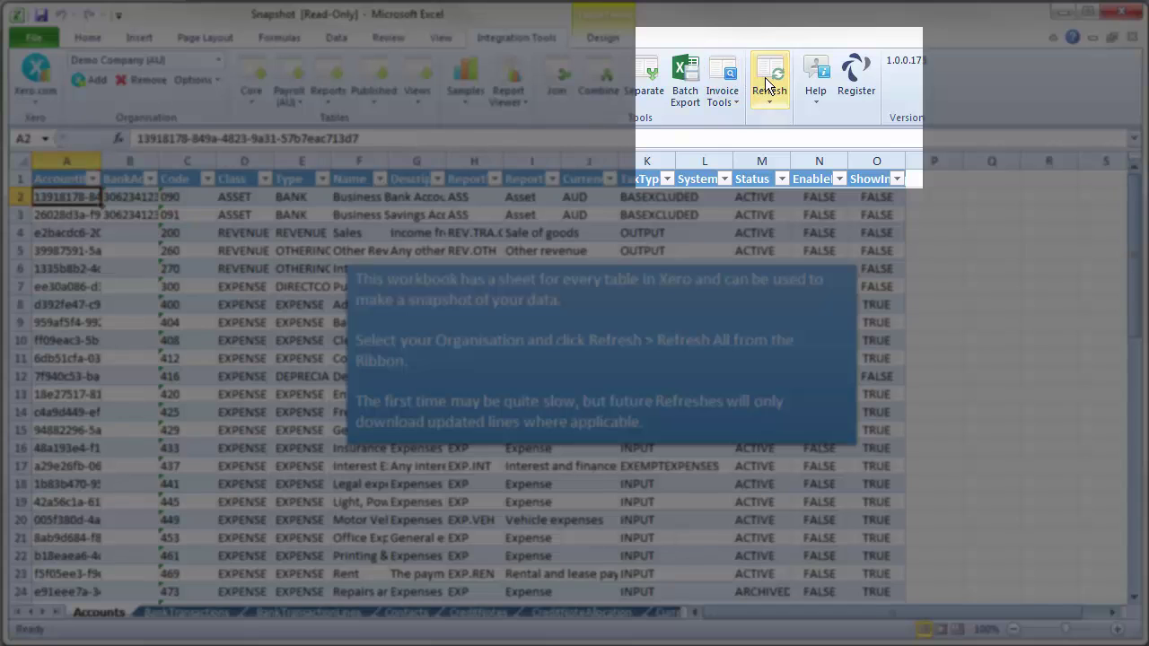
- Run Refresh All on the Snapshot workbook and confirm the refresh
click(768, 83)
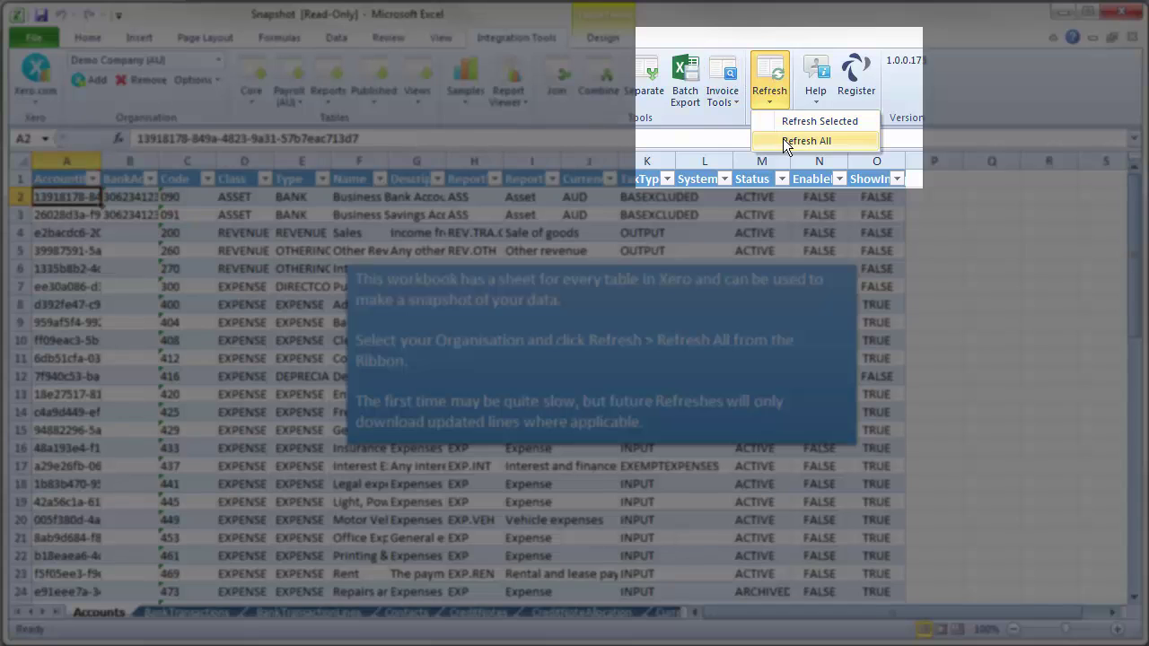
click(785, 143)
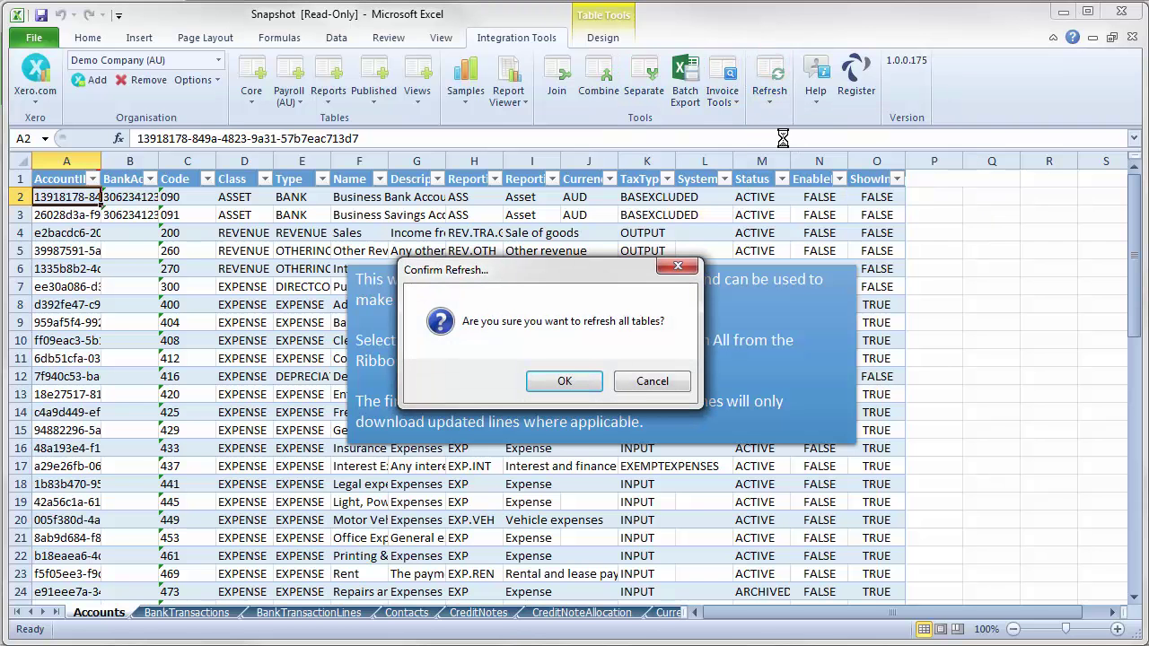
click(563, 381)
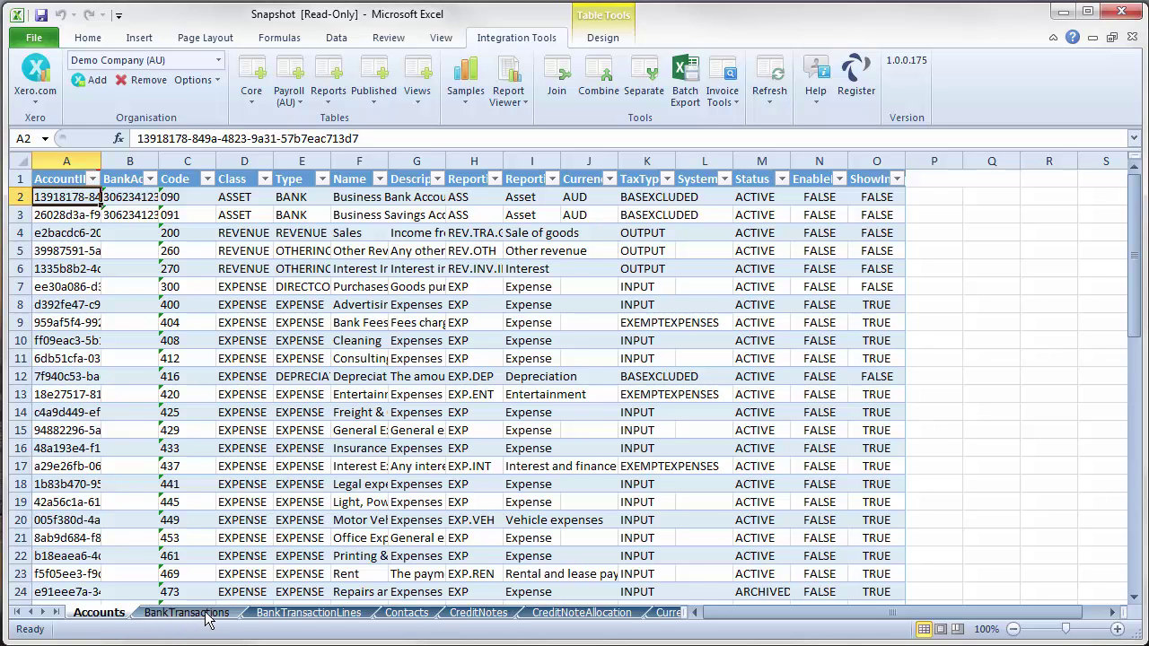
- Browse the BankTransactionLines, Contacts, CreditNotes and CreditNoteAllocation sheets, scrolling to later sheet tabs
click(275, 617)
click(403, 617)
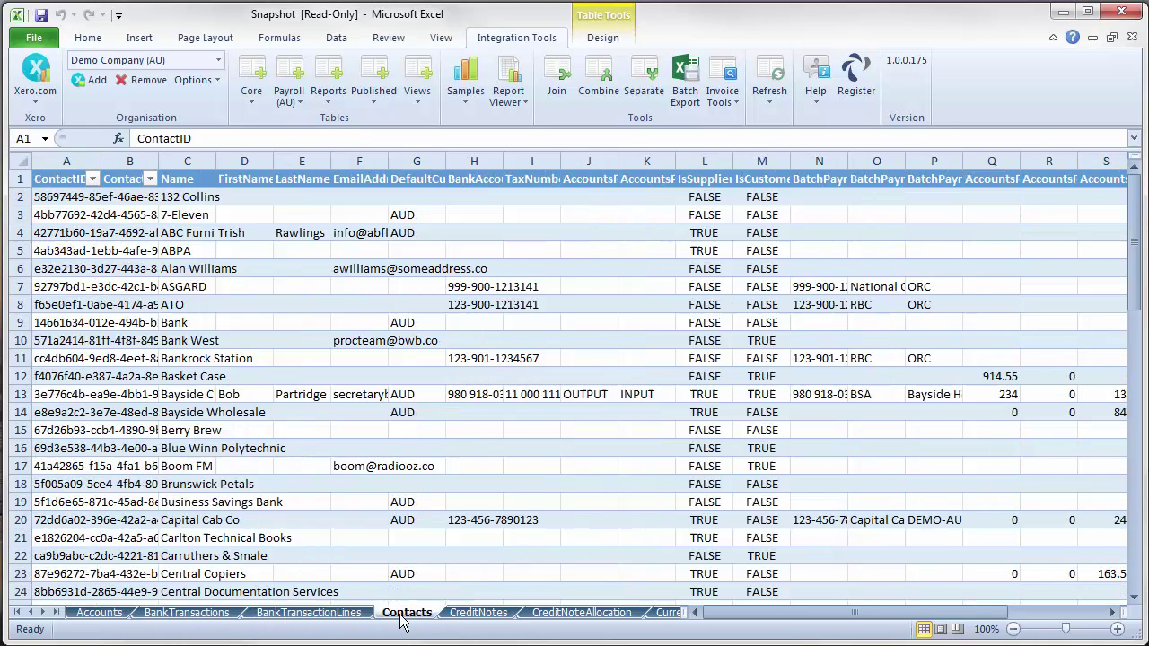
click(481, 617)
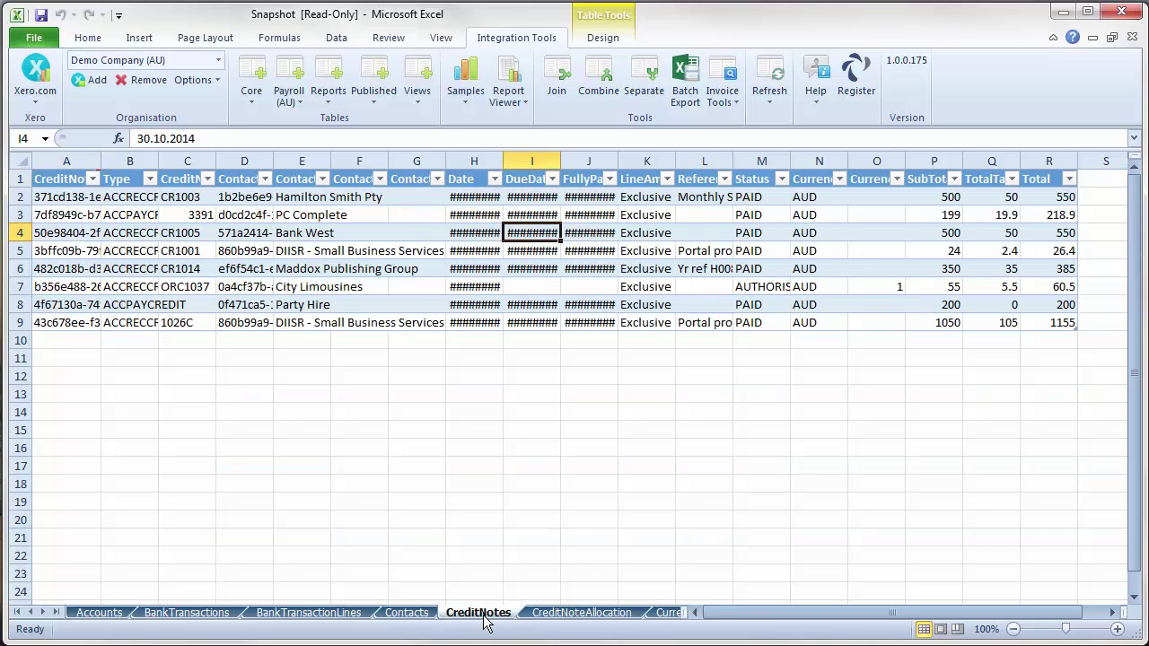
click(560, 616)
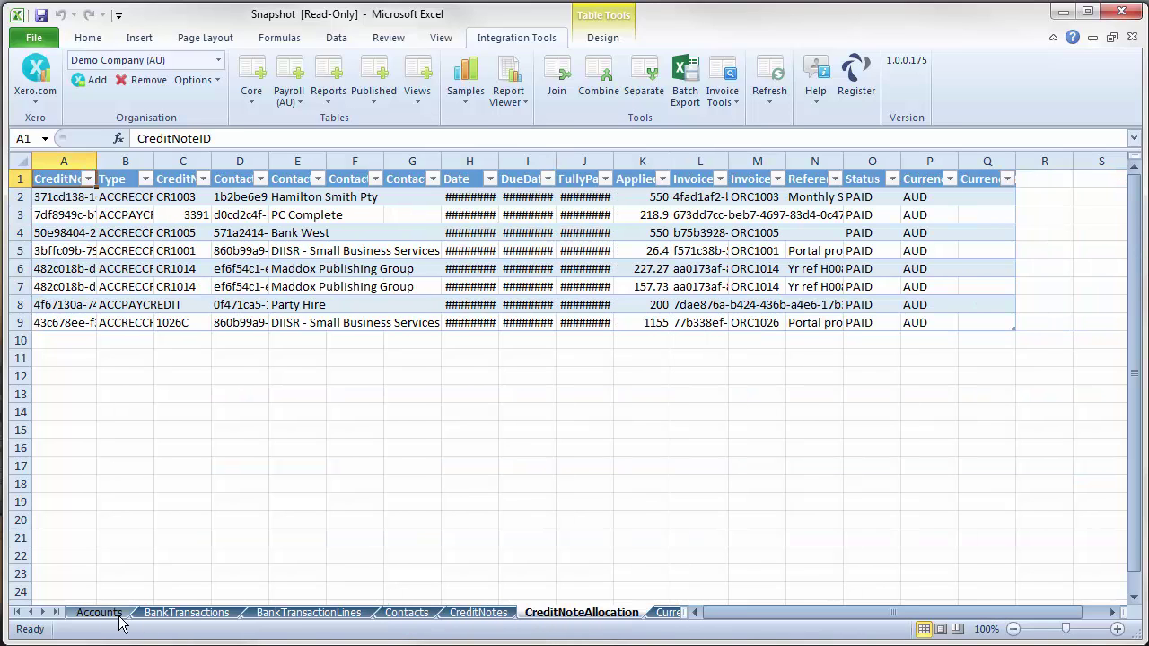
click(43, 612)
click(43, 612)
click(43, 612)
click(43, 612)
click(43, 612)
click(43, 612)
click(43, 612)
click(43, 612)
click(43, 612)
click(43, 612)
click(43, 612)
click(43, 612)
click(43, 612)
click(44, 612)
click(43, 612)
- Return to the Contacts sheet and autofit column C so full contact names display
click(31, 613)
click(31, 612)
click(31, 612)
click(32, 612)
click(32, 613)
click(32, 612)
click(31, 612)
click(31, 612)
click(31, 612)
click(31, 612)
click(31, 612)
click(32, 612)
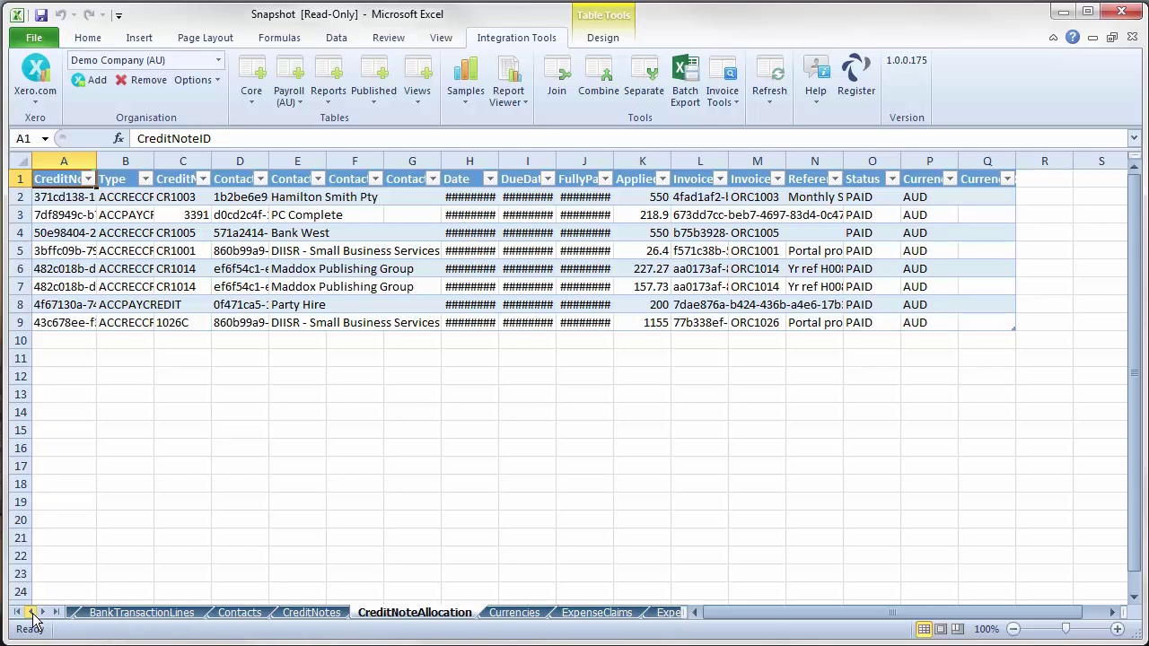
click(240, 612)
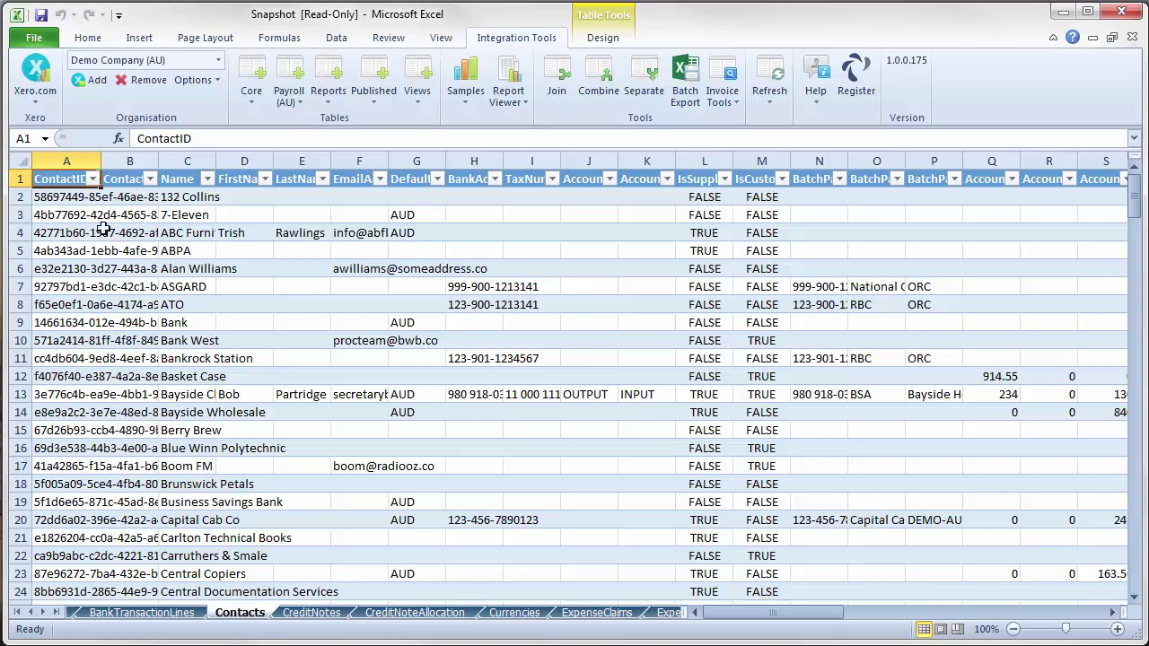
double_click(213, 161)
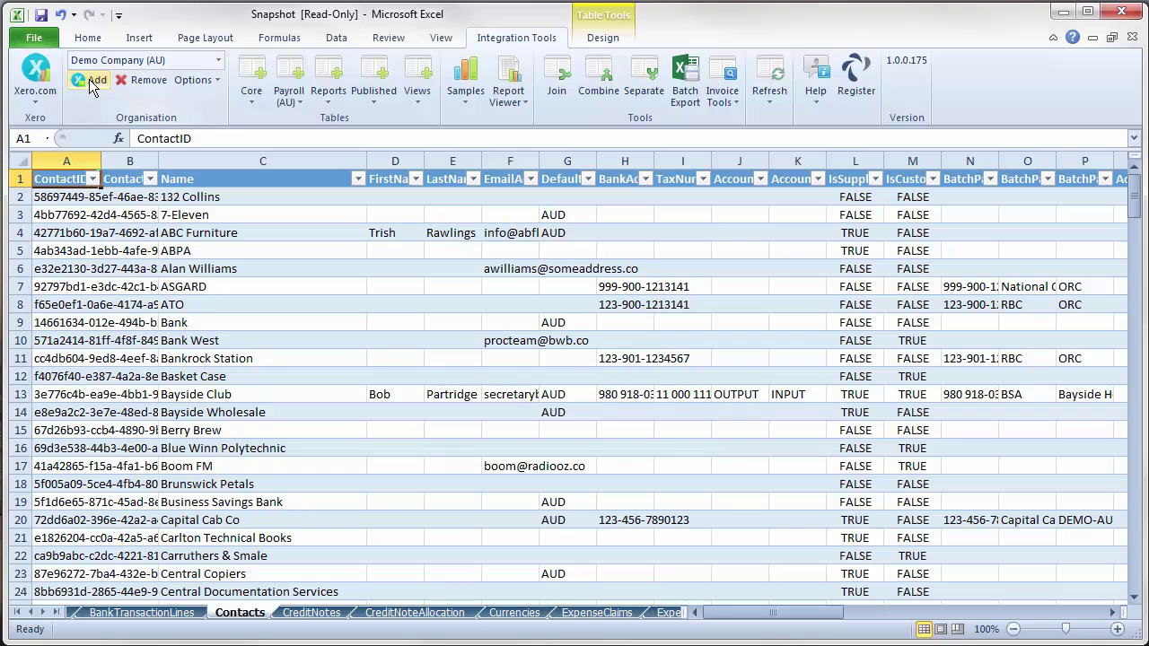
- Start a second public Xero connection with Include Payroll ticked
click(91, 80)
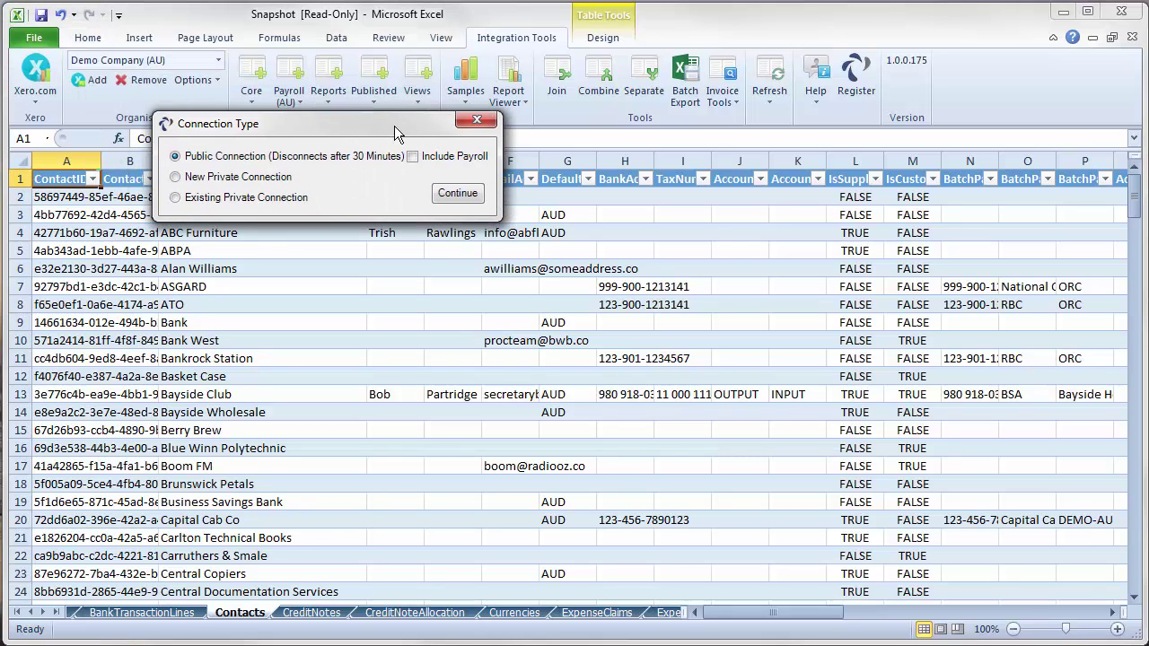
click(412, 156)
click(449, 193)
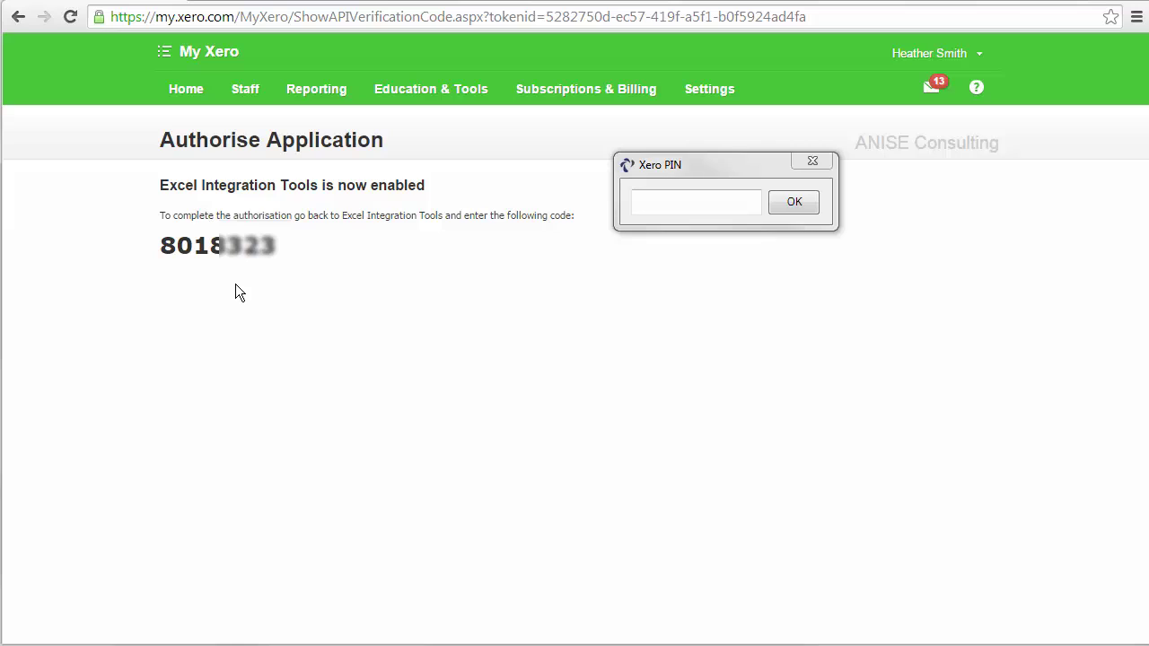
click(646, 205)
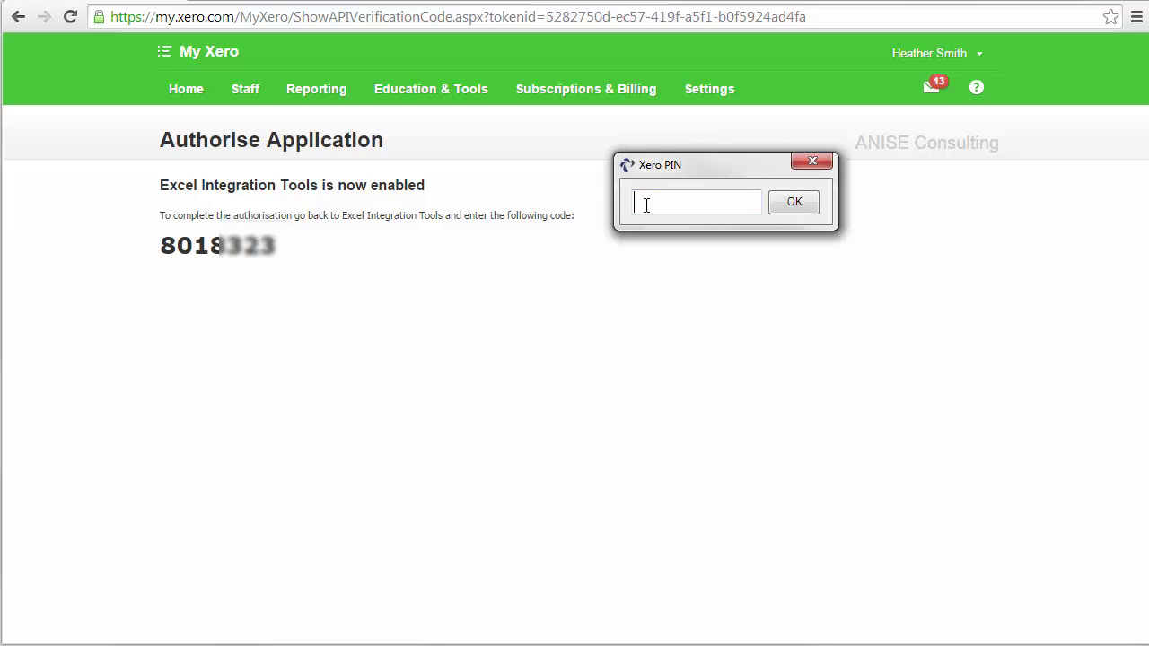
text(801)
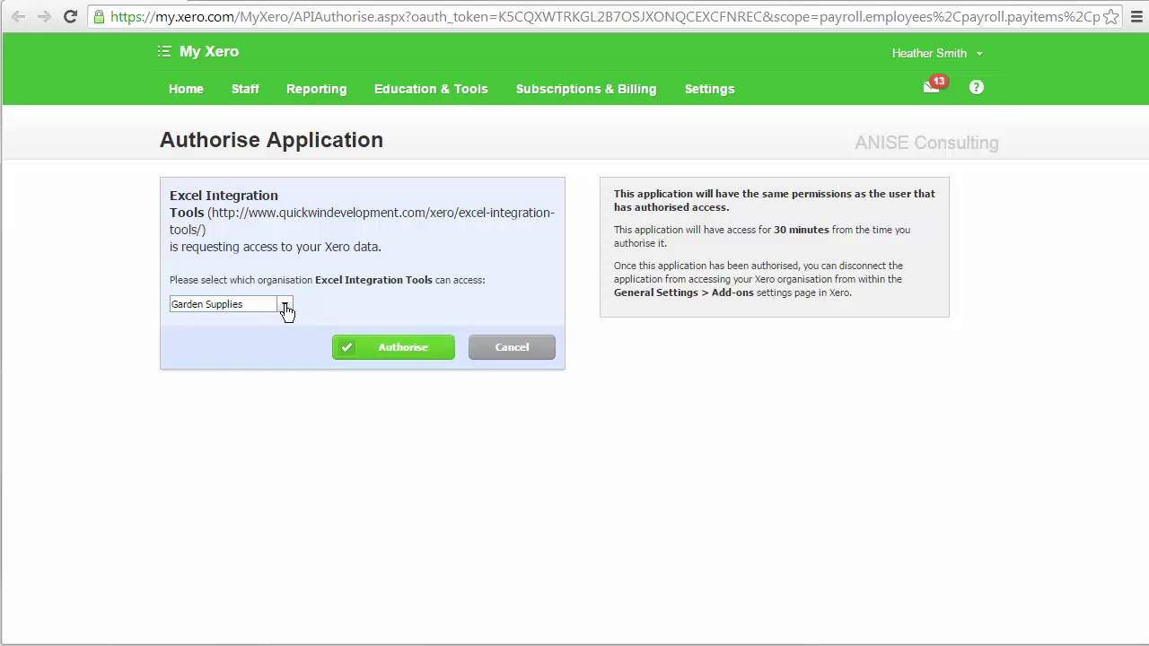
- Authorise Garden Supplies in Xero and paste its verification code into the Xero PIN box
click(398, 349)
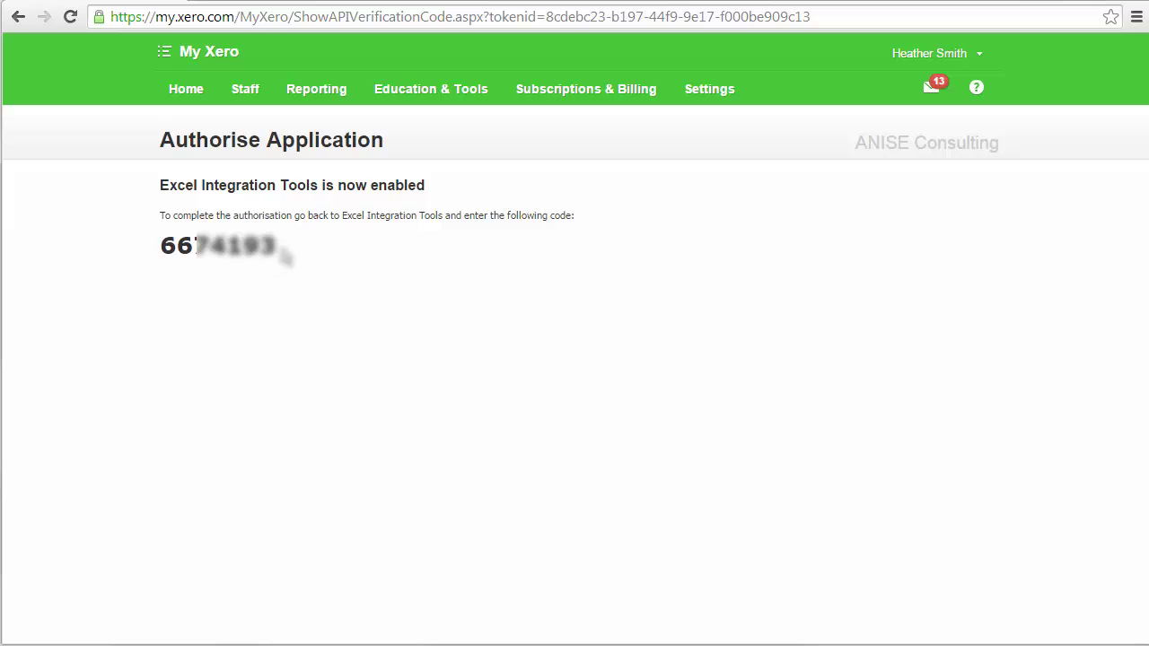
drag(278, 248, 165, 252)
key(ctrl+c)
right_click(176, 249)
click(197, 260)
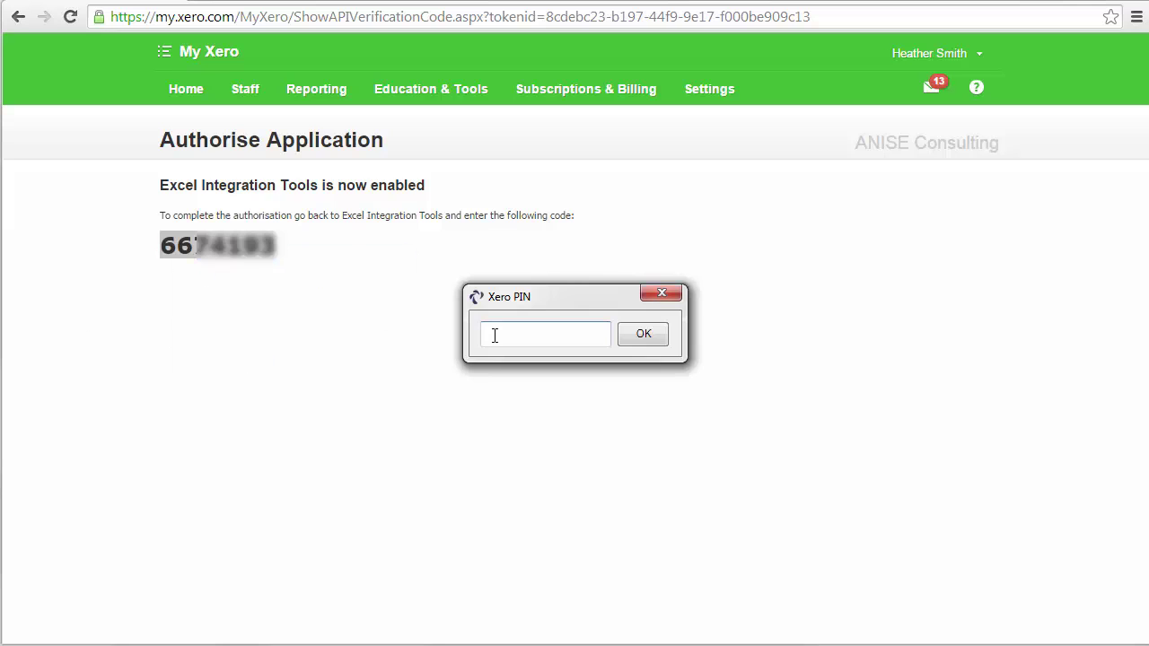
right_click(494, 336)
click(533, 413)
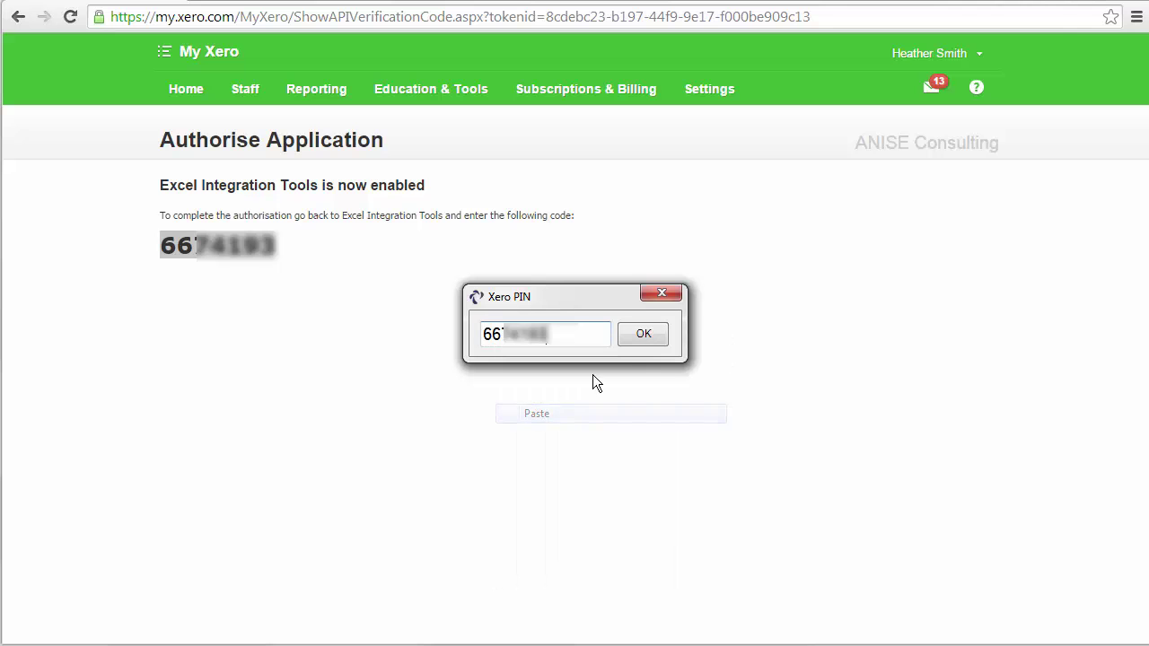
- Confirm the Xero connection PIN and make Garden Supplies the active organisation
click(643, 334)
click(202, 65)
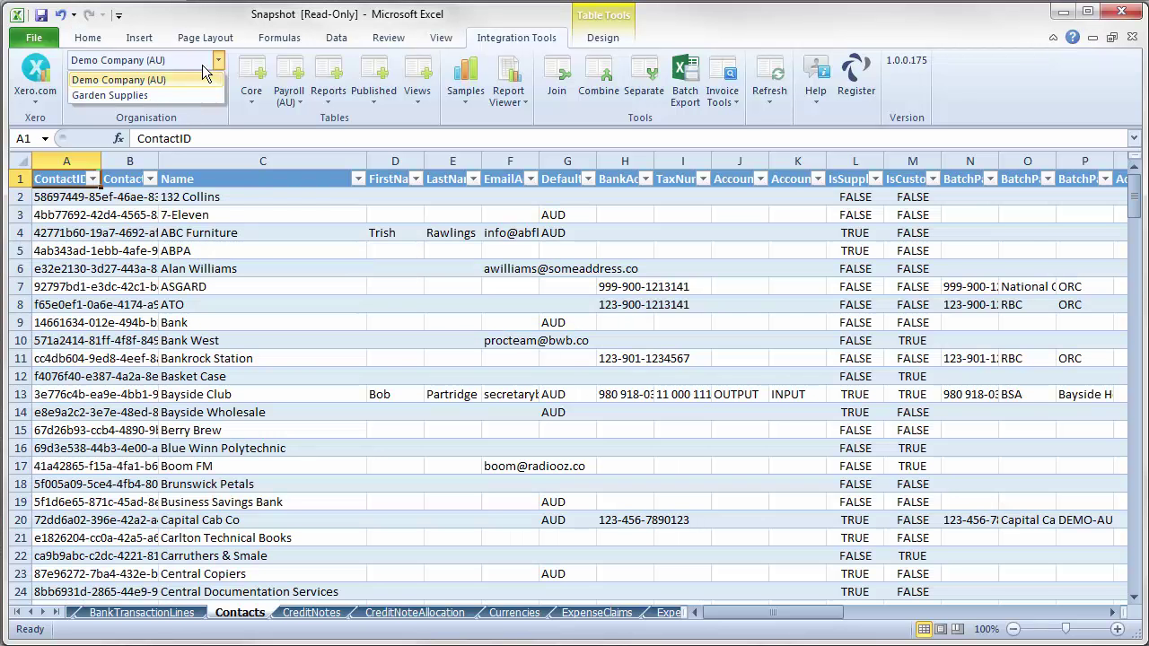
click(163, 95)
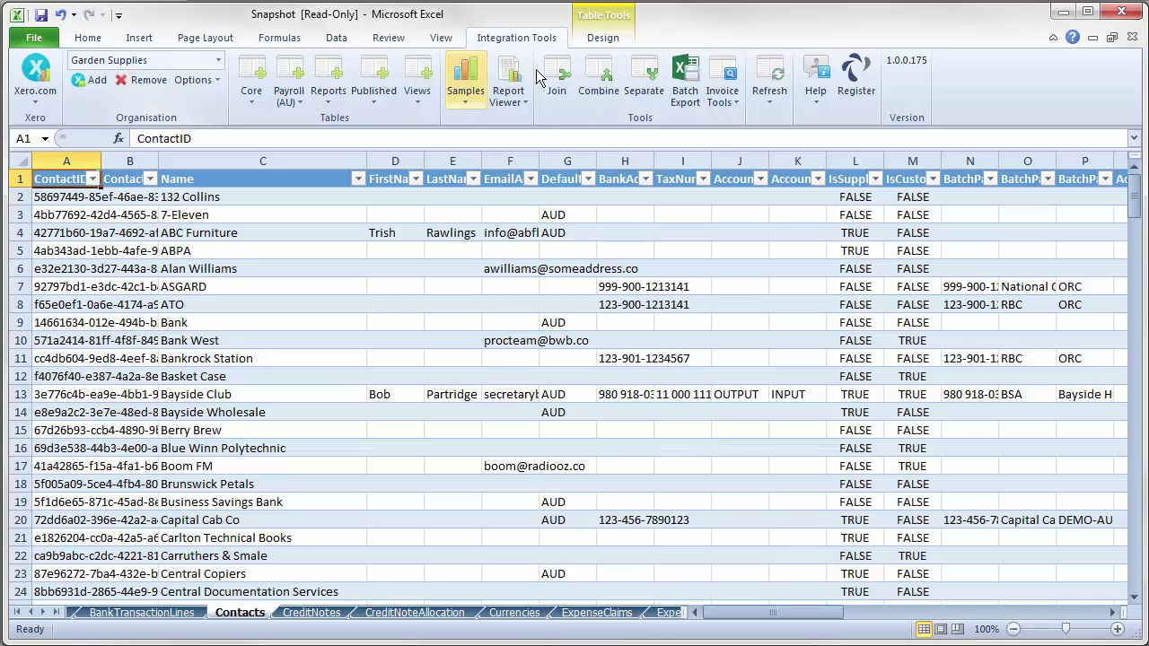
- Refresh only the Contacts sheet, keeping all contact types and statuses in the filter
click(778, 75)
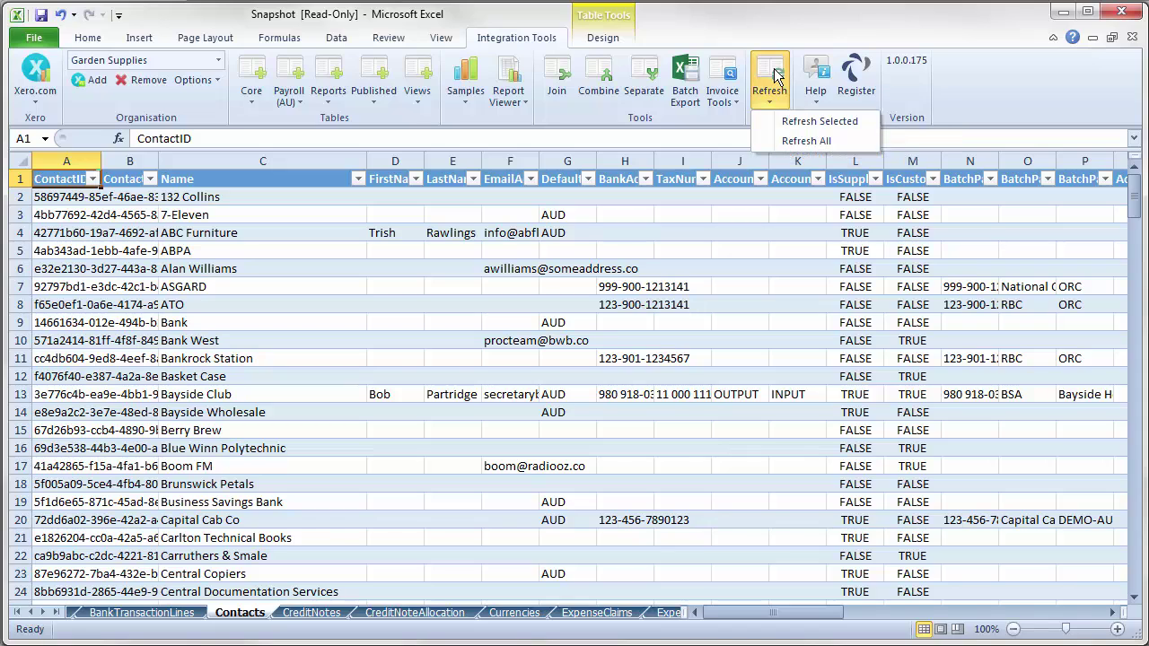
click(803, 123)
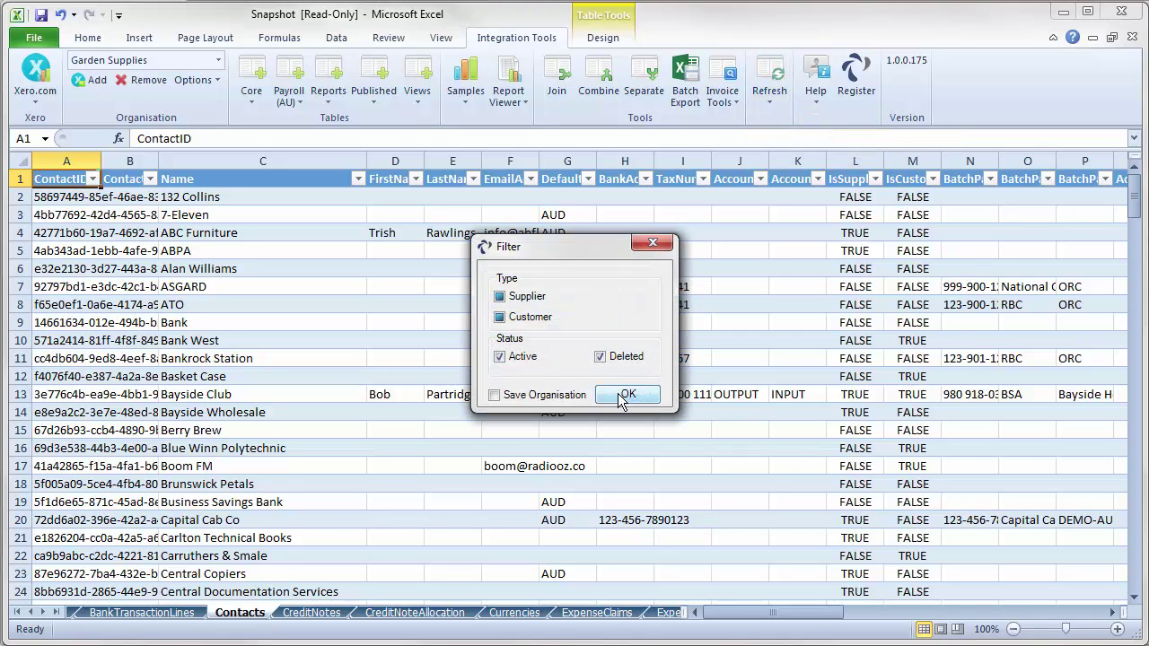
click(619, 401)
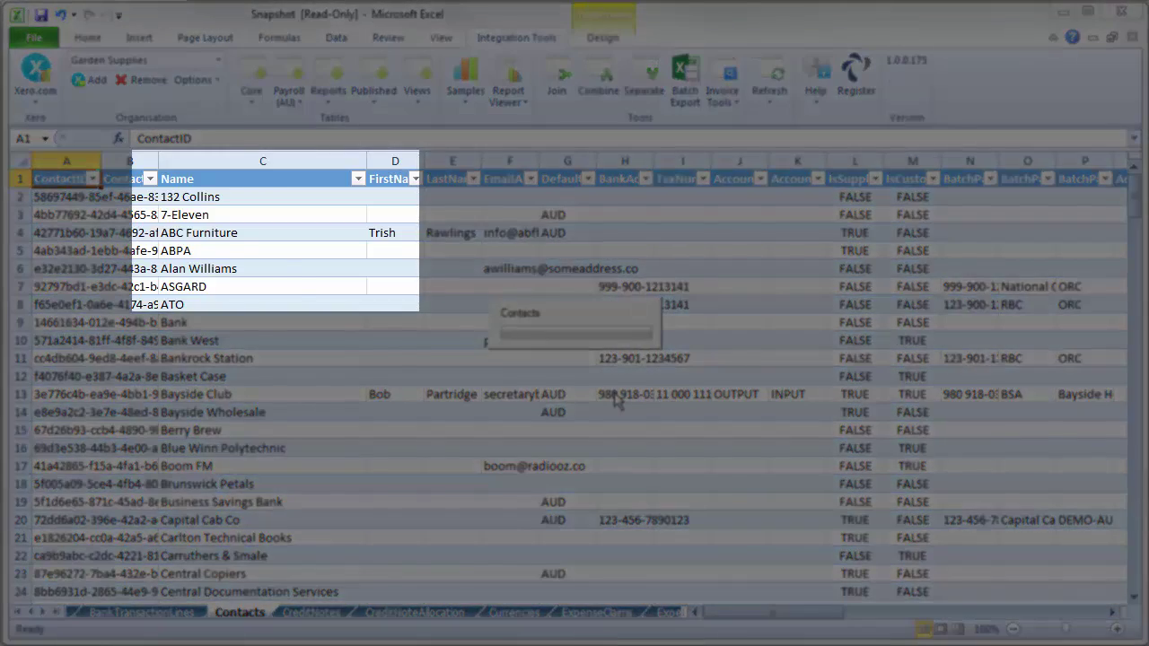